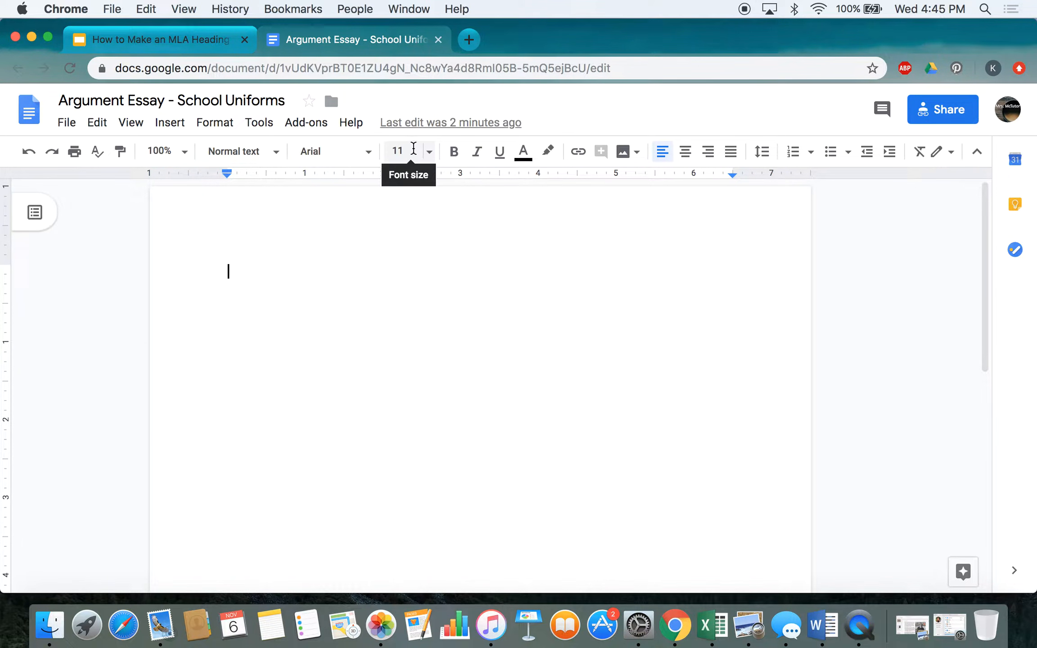
Step: Set the blank essay's text to 12-point Times New Roman
{"action": "left_click", "coordinate": [432, 156]}
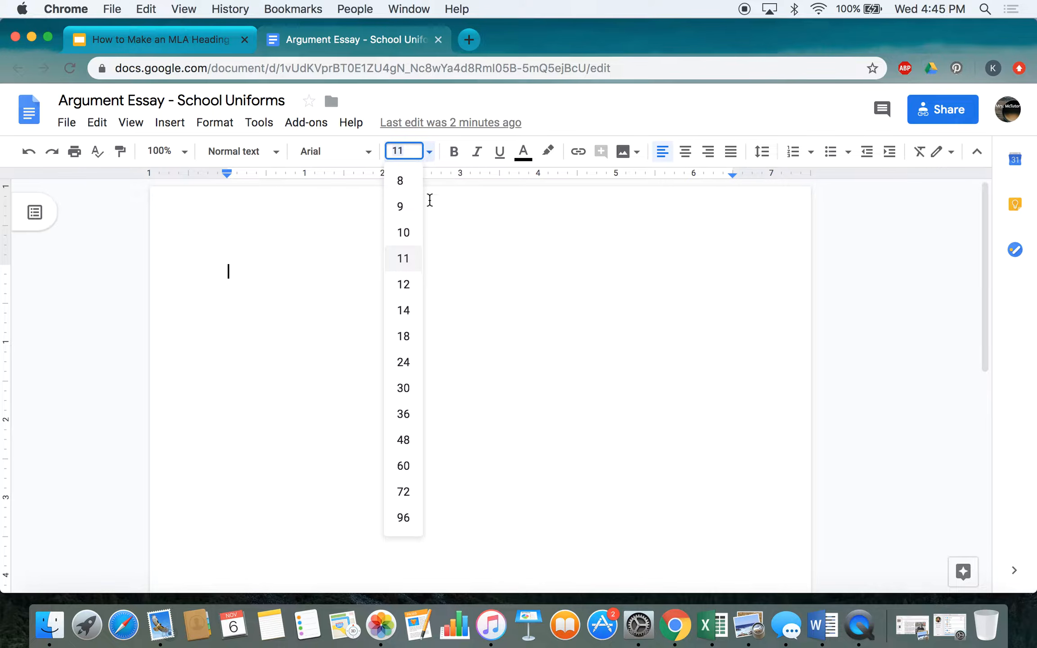
{"action": "left_click", "coordinate": [409, 287]}
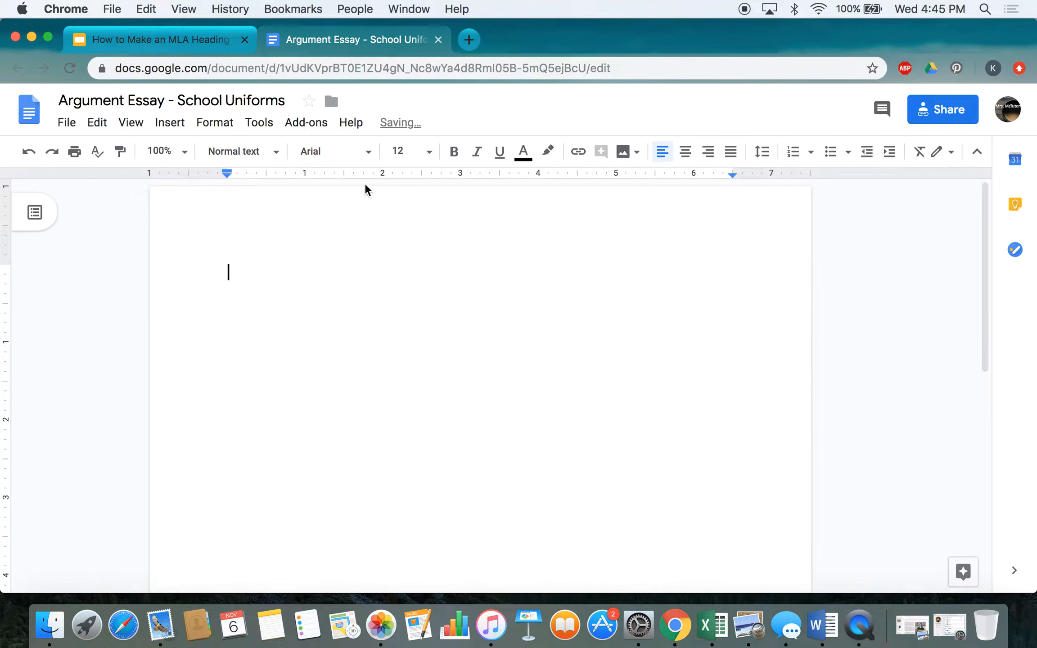
{"action": "left_click", "coordinate": [369, 155]}
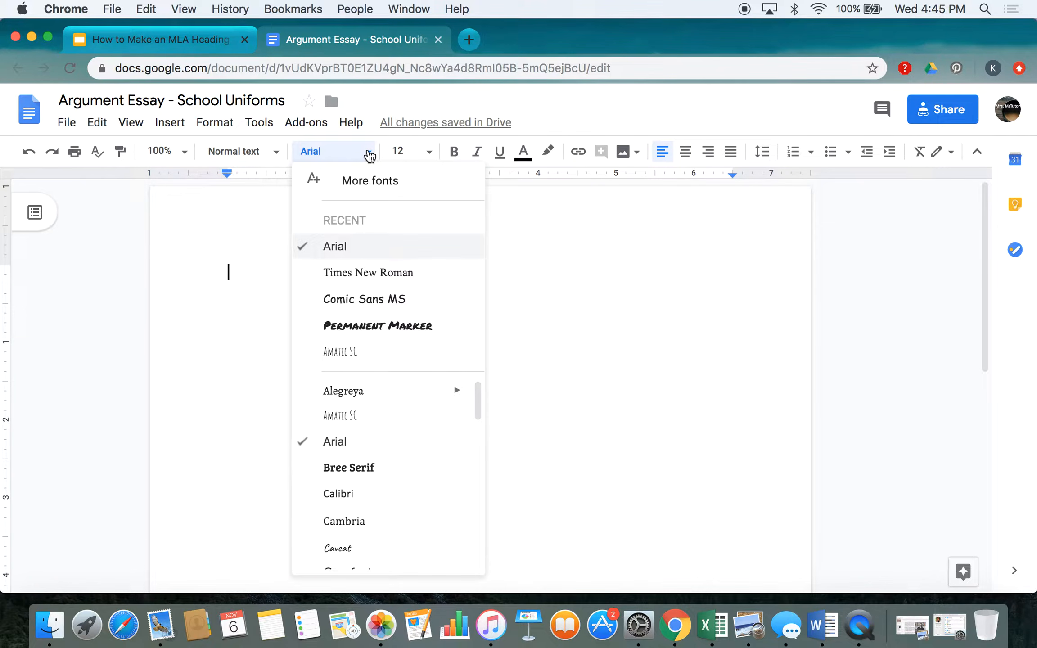
{"action": "scroll", "coordinate": [349, 446], "scroll_direction": "down", "scroll_amount": 10}
{"action": "scroll", "coordinate": [349, 448], "scroll_direction": "down", "scroll_amount": 6}
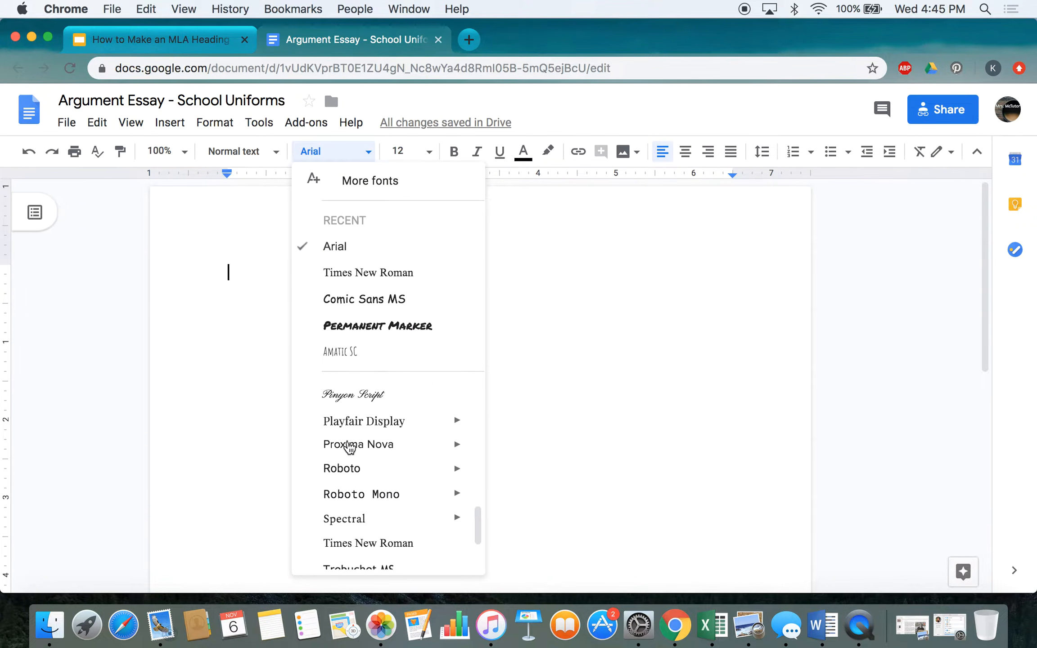
{"action": "left_click", "coordinate": [350, 453]}
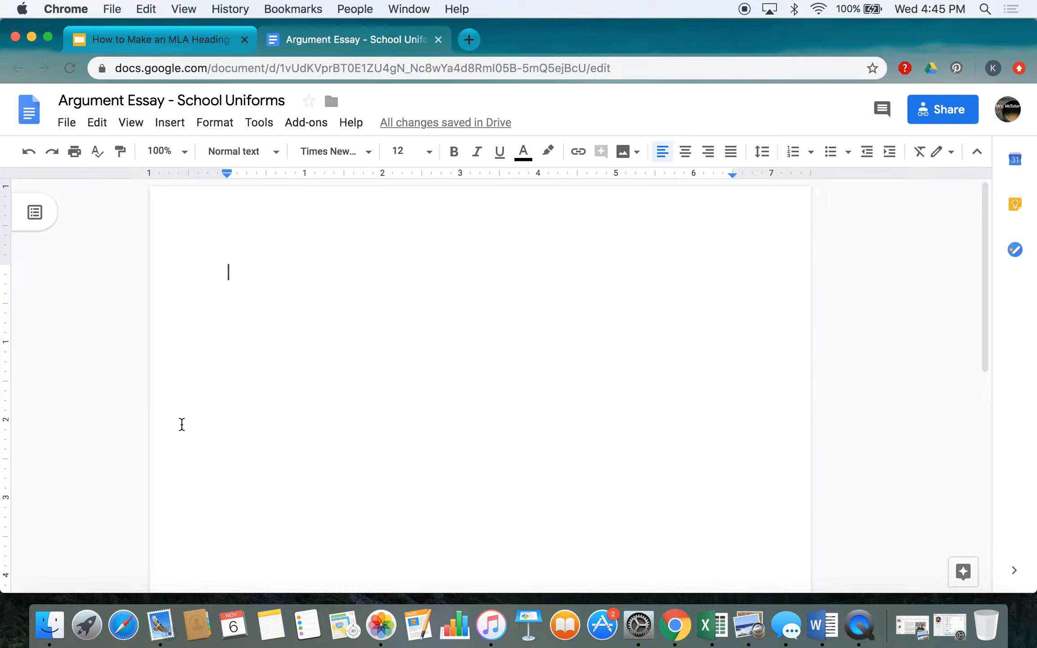
{"action": "left_click", "coordinate": [67, 122]}
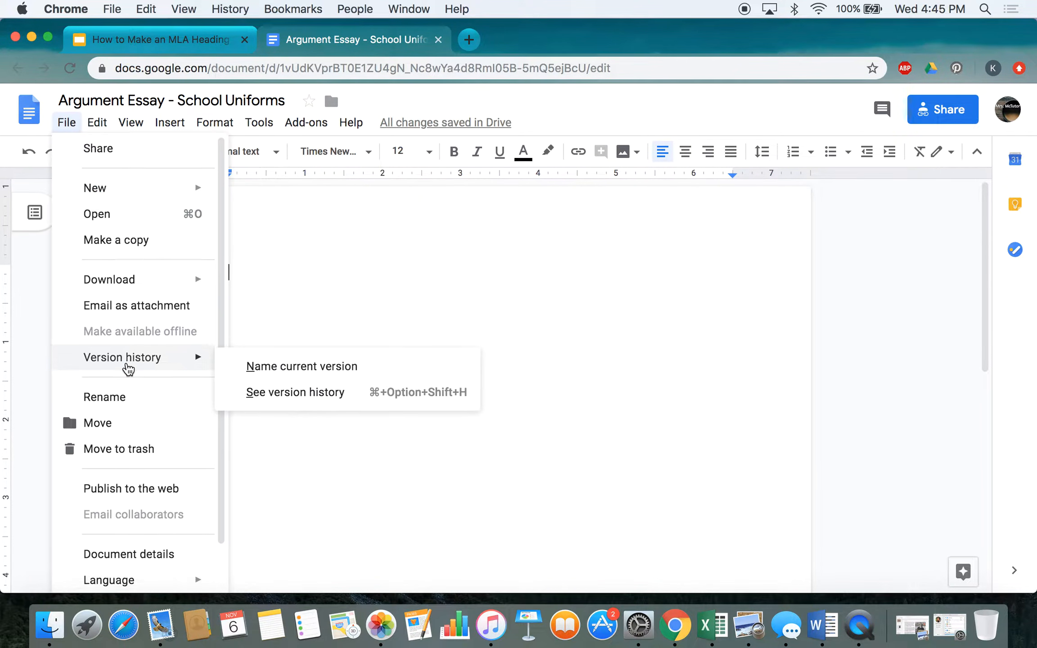
{"action": "scroll", "coordinate": [129, 369], "scroll_direction": "down", "scroll_amount": 2}
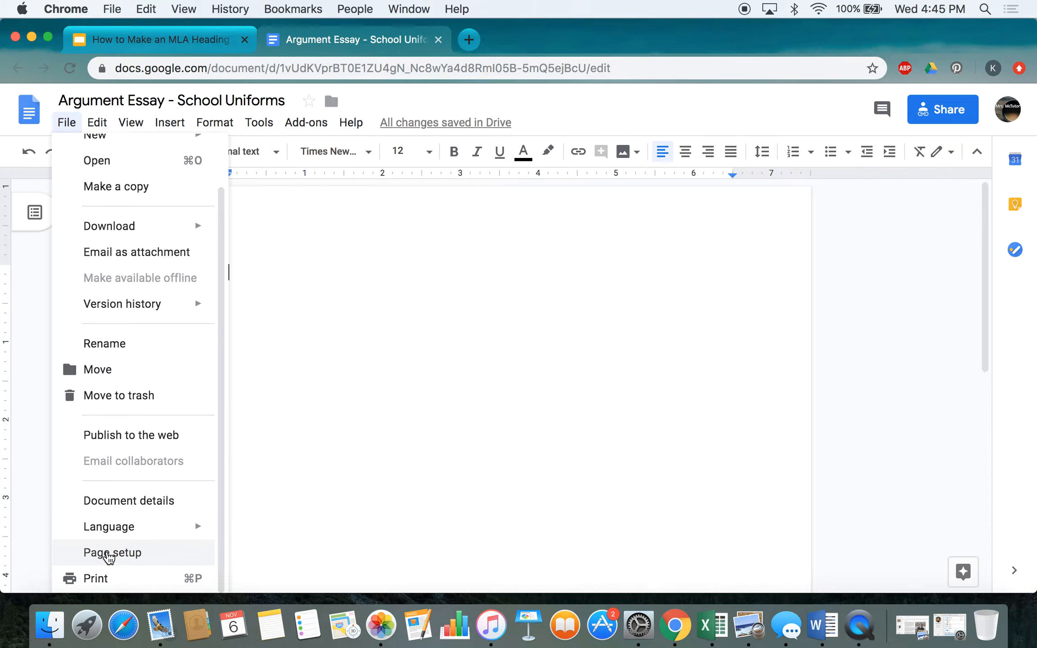
{"action": "left_click", "coordinate": [108, 554]}
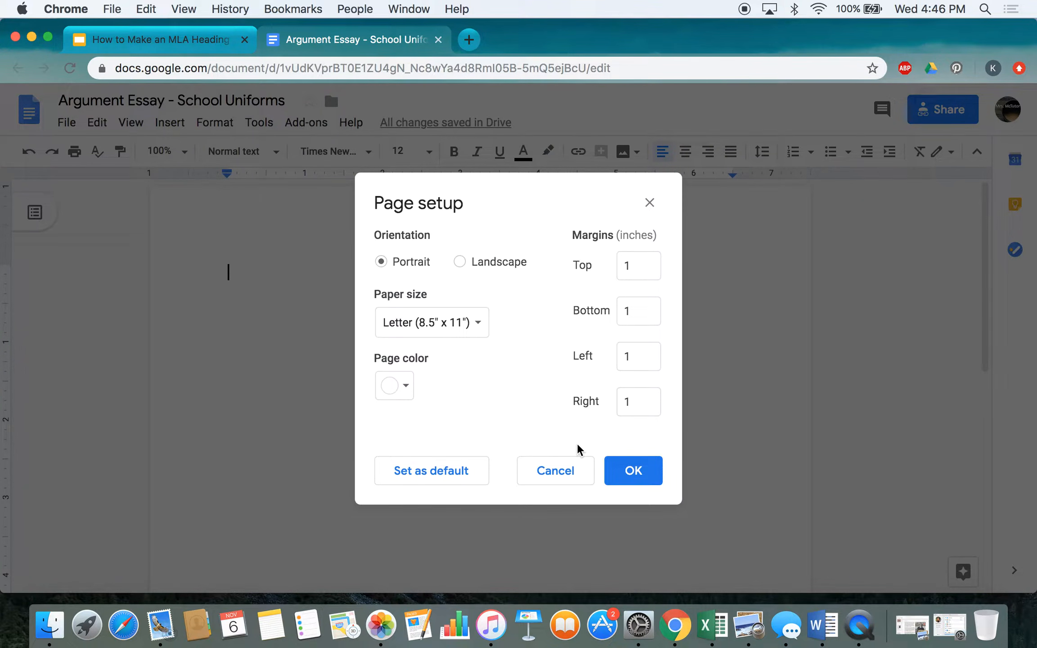
{"action": "left_click", "coordinate": [562, 470]}
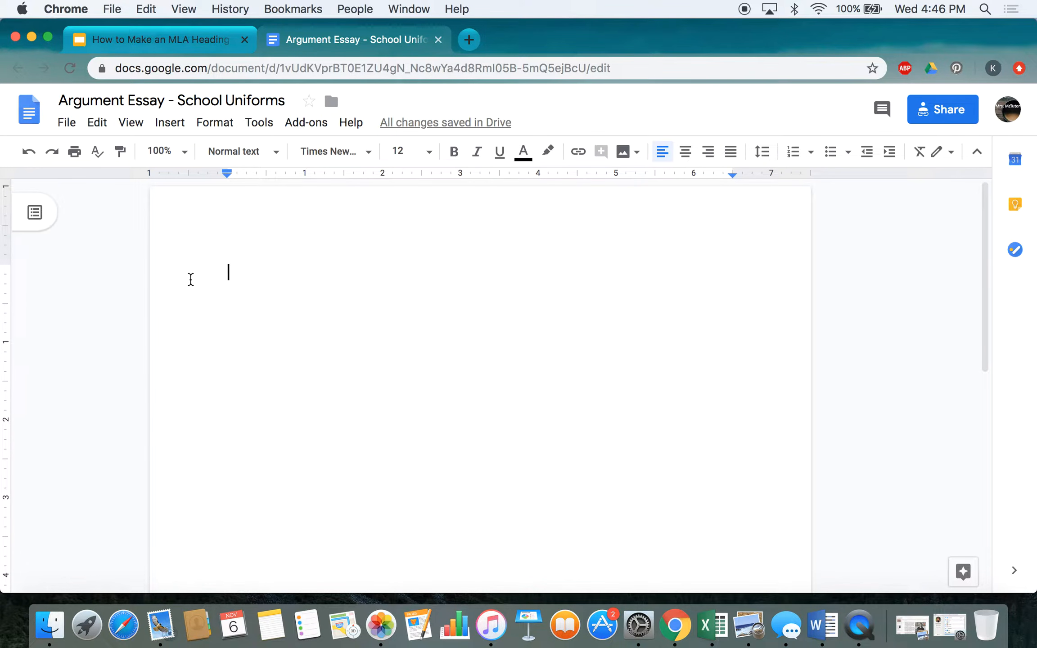
{"action": "left_click", "coordinate": [222, 128]}
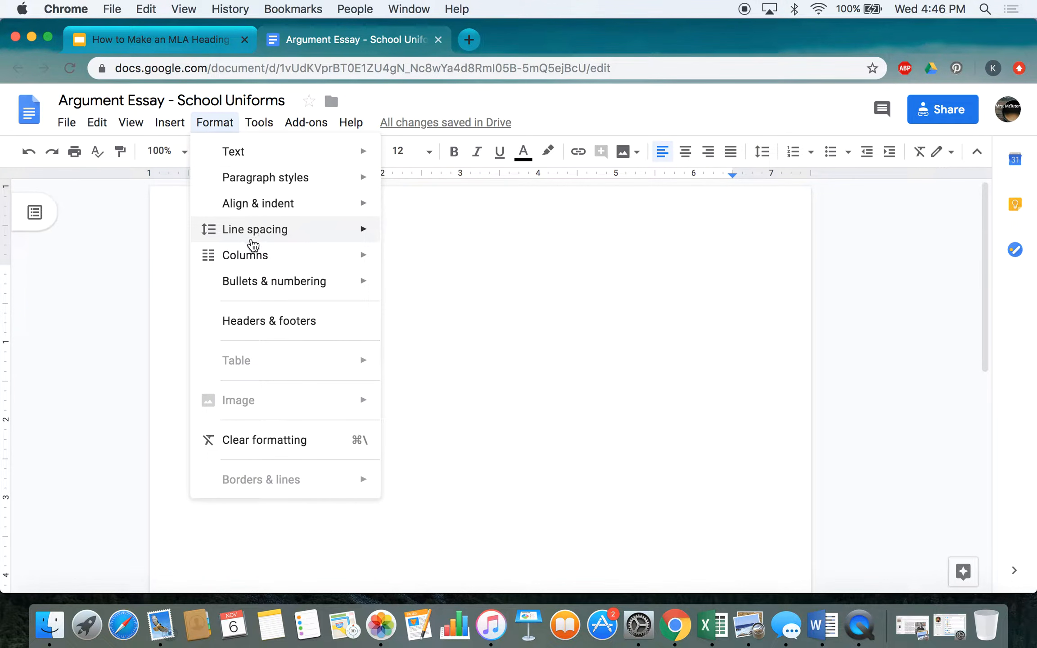
Step: Change the essay's line spacing to Double from the Format menu
{"action": "mouse_move", "coordinate": [261, 239]}
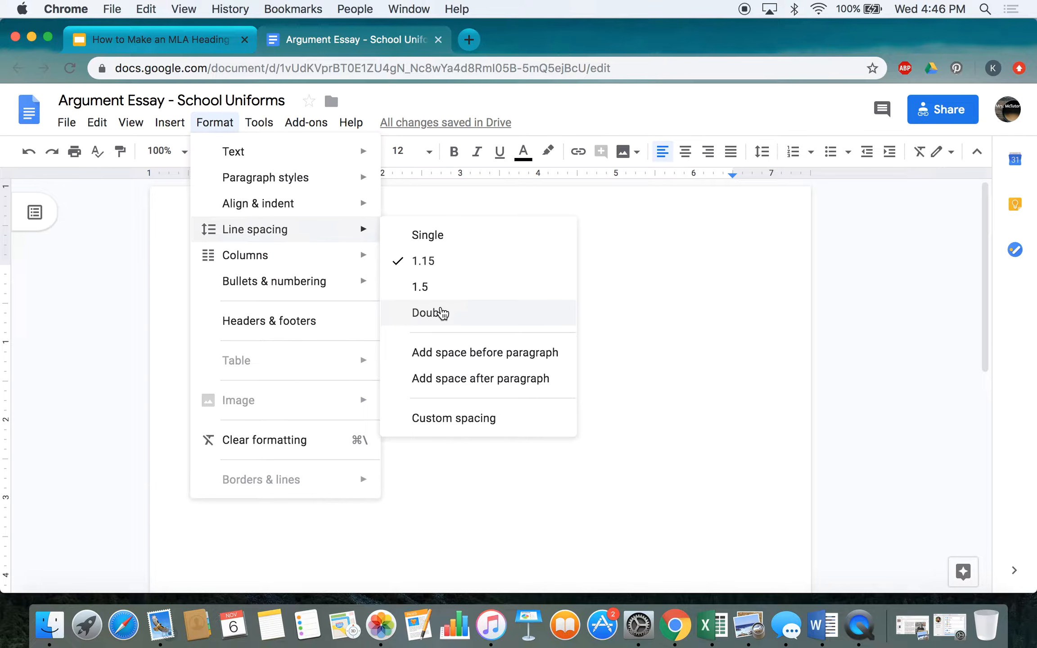
{"action": "left_click", "coordinate": [441, 312]}
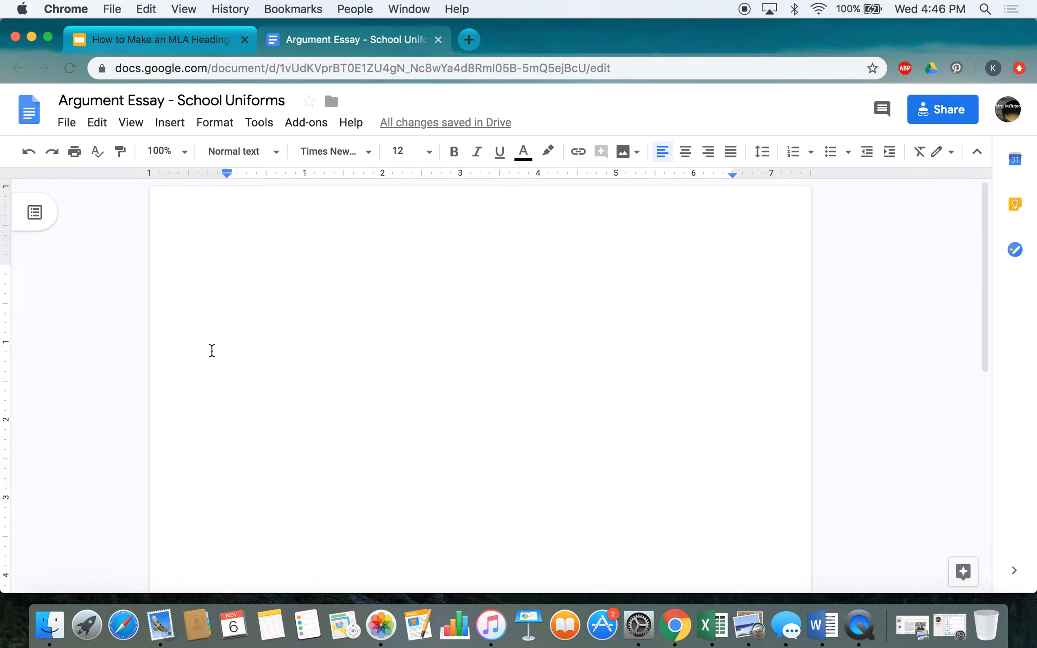
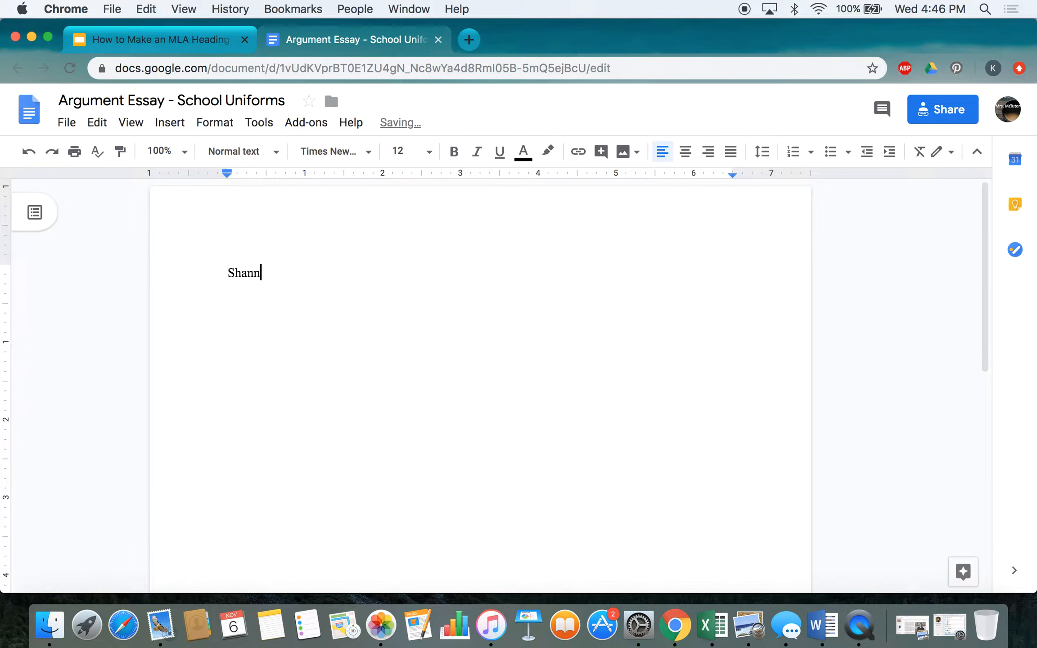
Step: Type the student's name, then the teacher's name on the next heading line
{"action": "key", "text": "Return"}
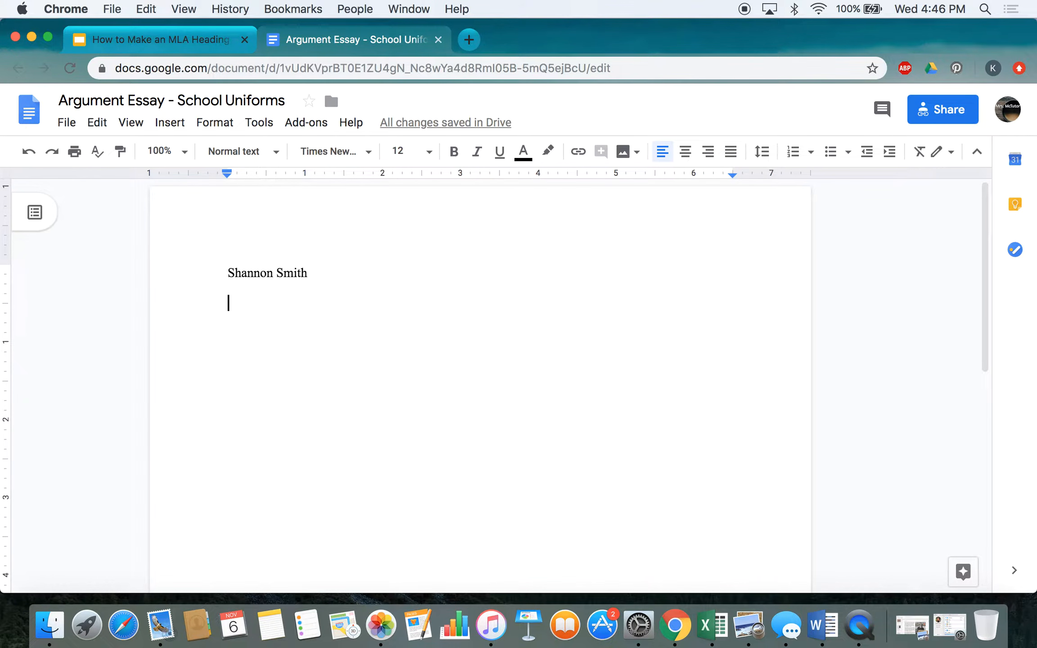
{"action": "type", "text": "Mrs. My"}
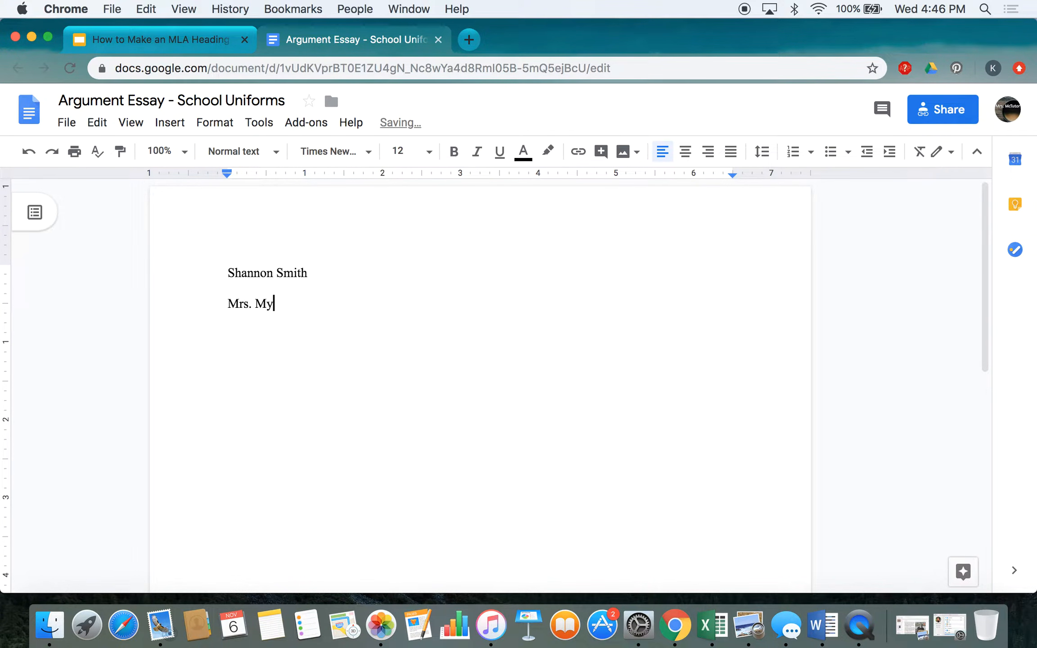
{"action": "key", "text": "BackSpace"}
{"action": "type", "text": "eyerson"}
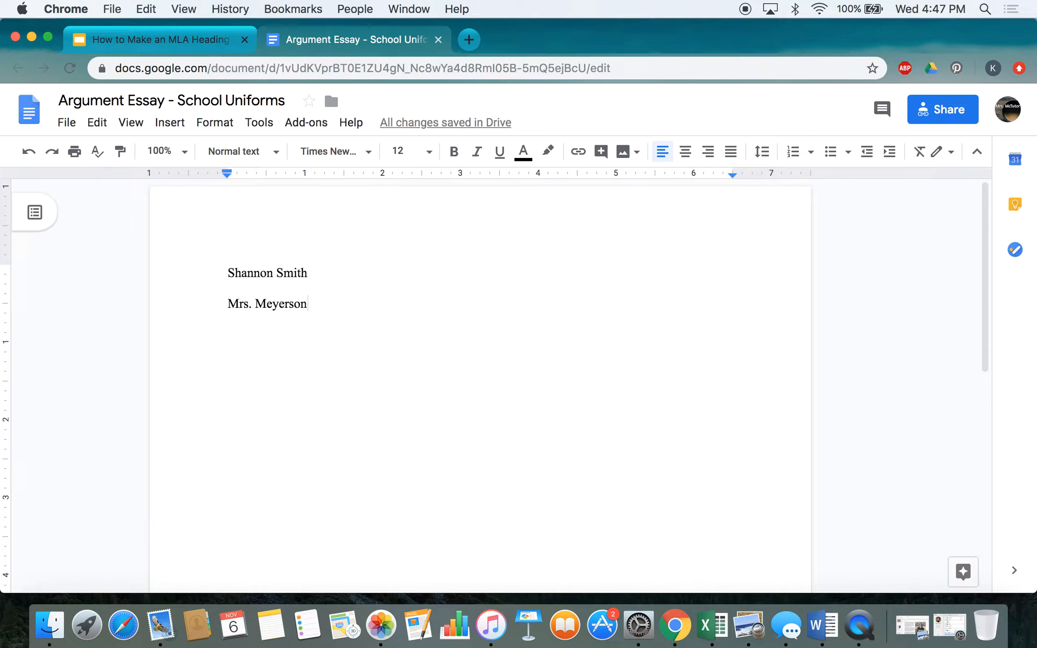
{"action": "key", "text": "Return"}
Step: Add 'English 11 Period 6' and '6 November 2019' lines, then centre the next line
{"action": "type", "text": "English"}
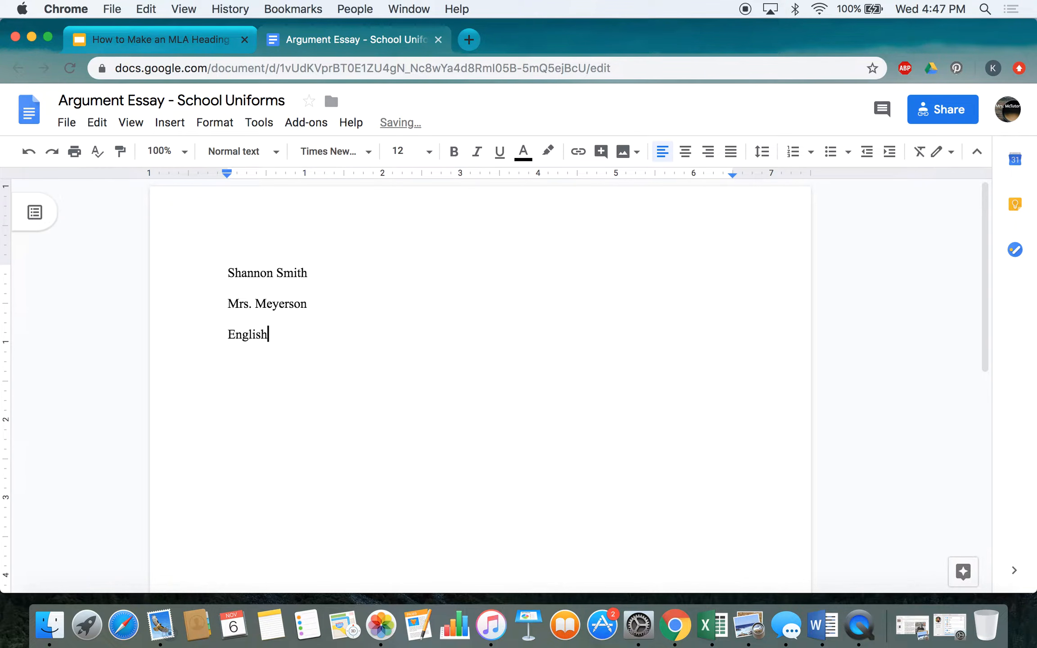
{"action": "type", "text": " 11 Period 6"}
{"action": "key", "text": "Return"}
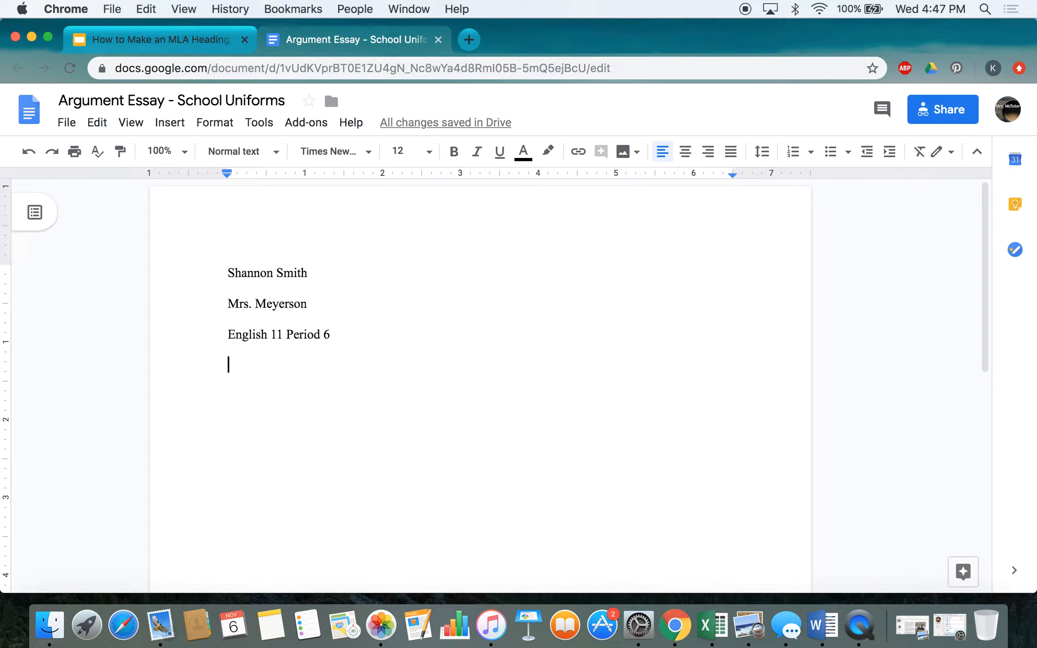
{"action": "type", "text": "6"}
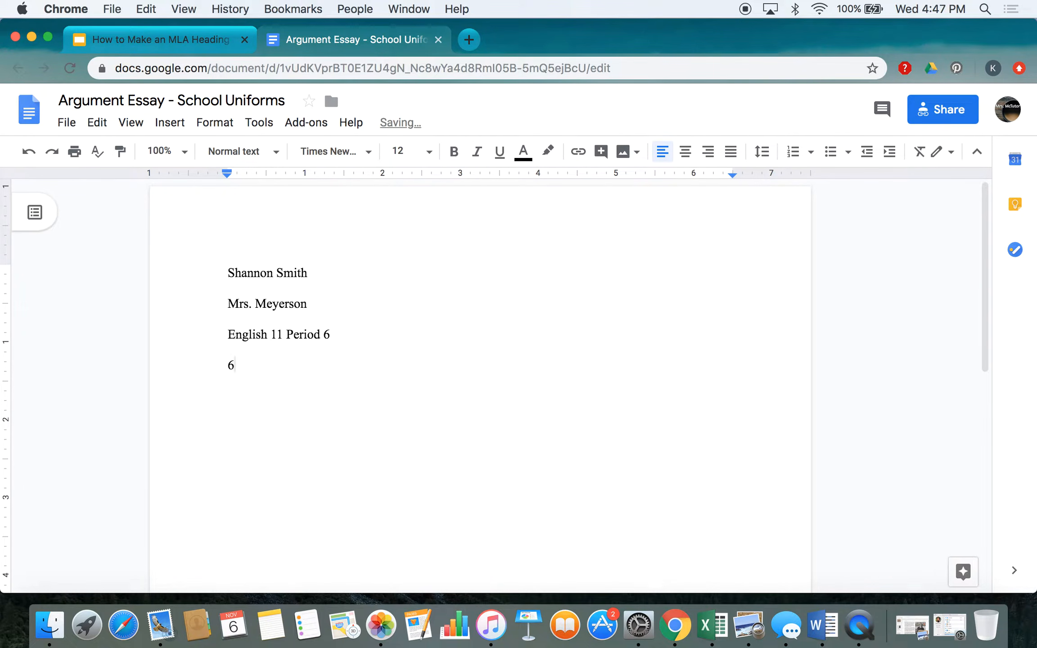
{"action": "type", "text": " November 2019"}
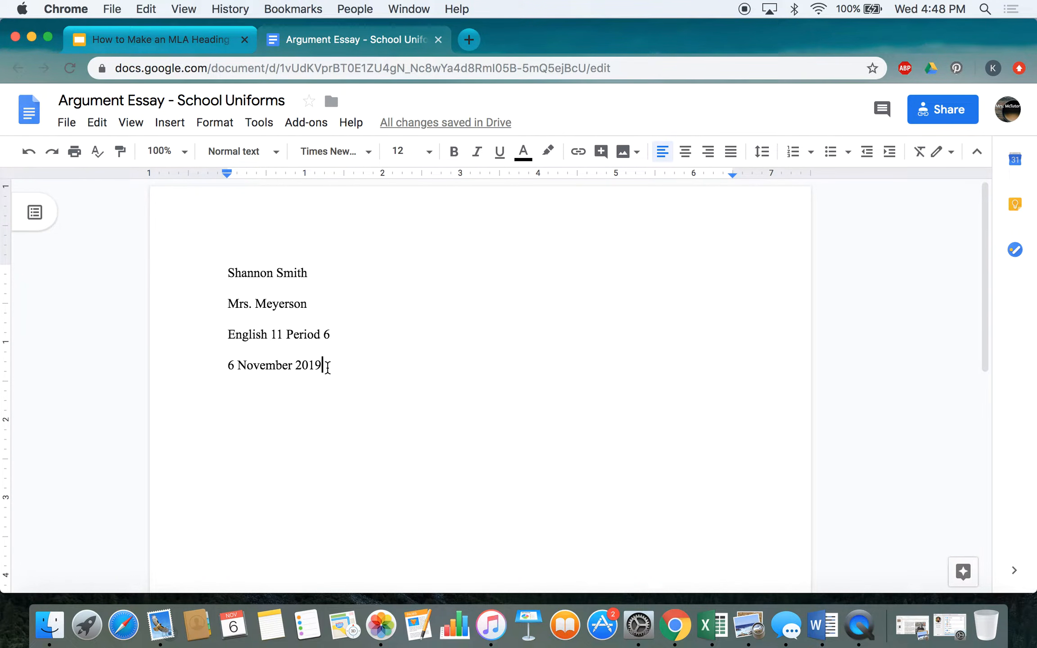
{"action": "key", "text": "Return"}
{"action": "left_click", "coordinate": [688, 159]}
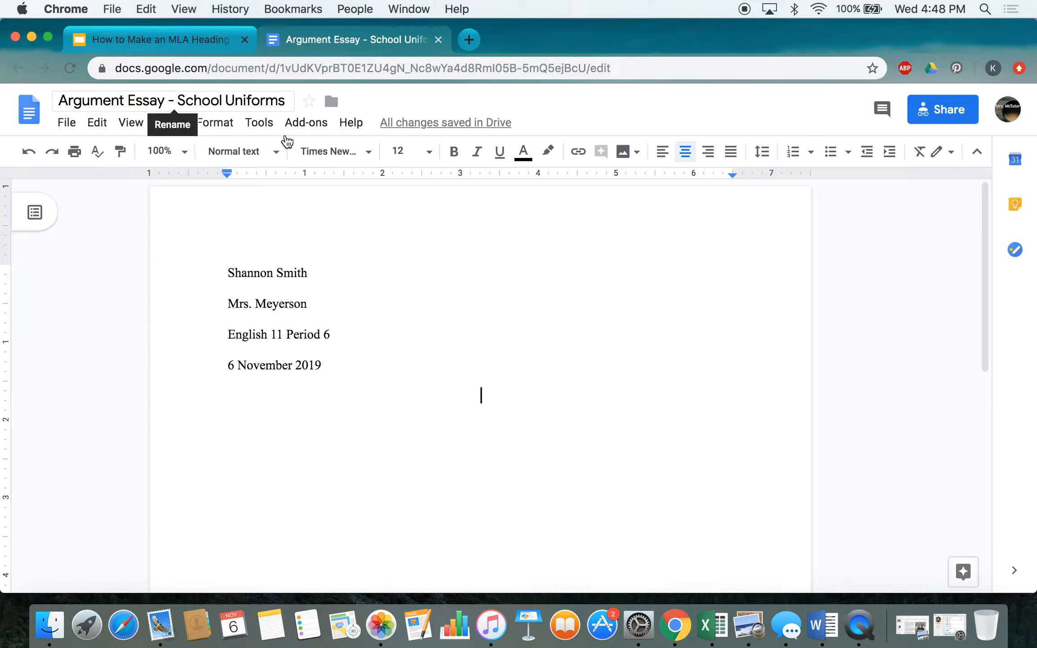
Step: Type the title 'The Argument in Favor of School Uniforms' and left-align the following line
{"action": "type", "text": "The "}
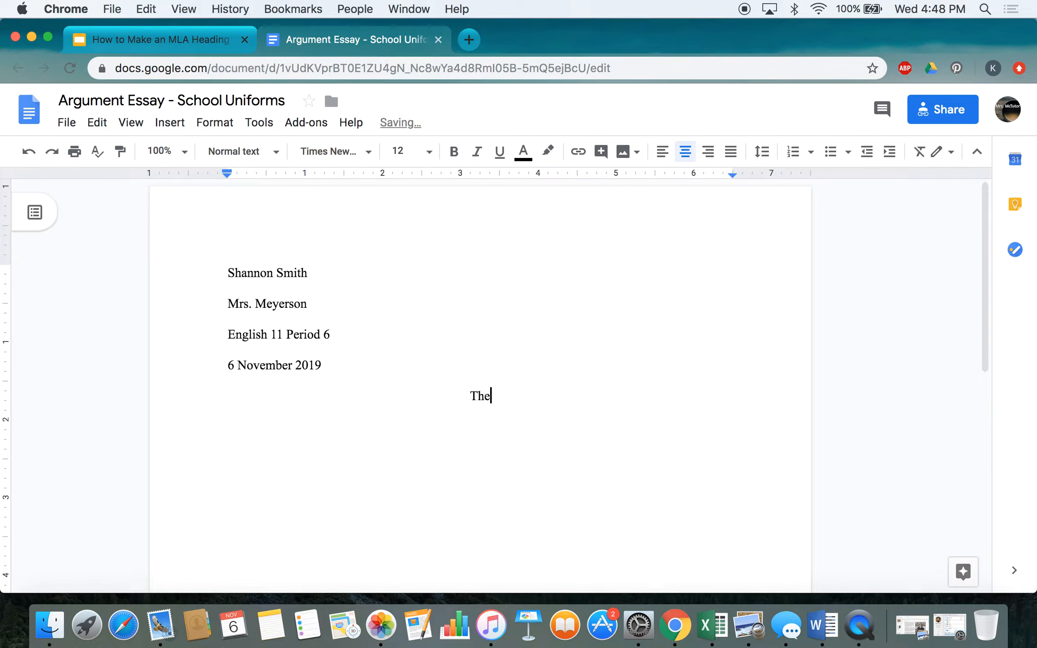
{"action": "type", "text": "Argument in Favo"}
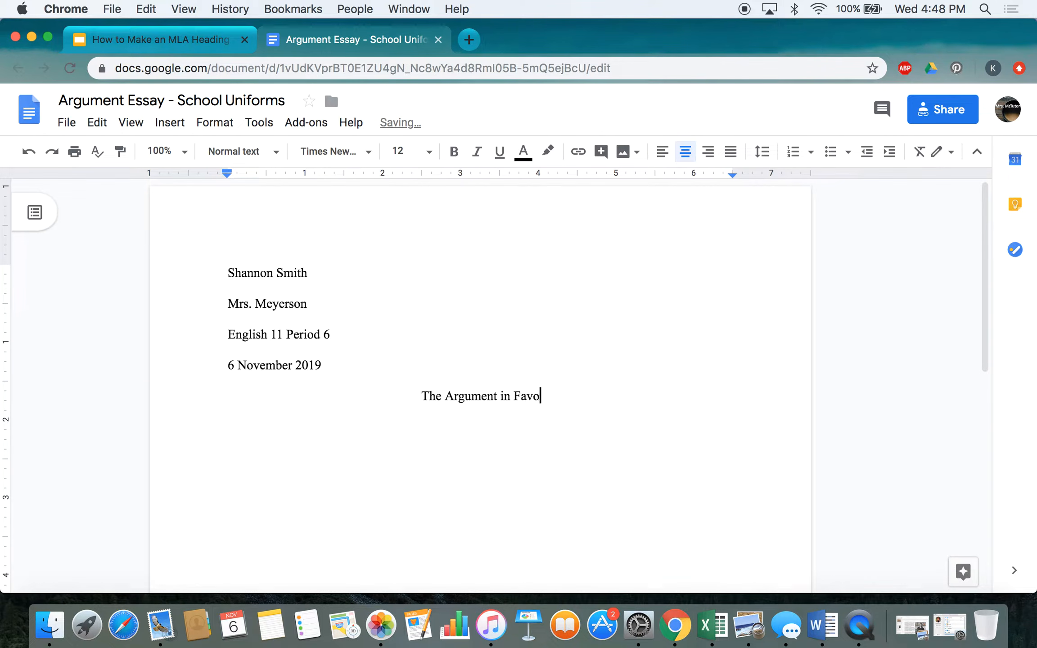
{"action": "type", "text": "r of School "}
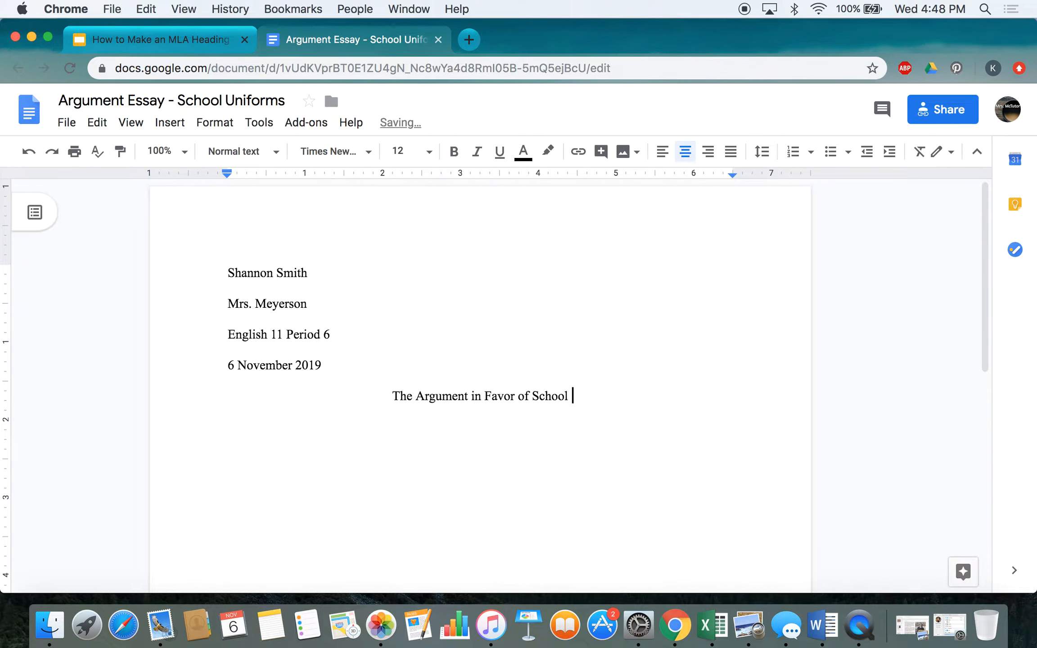
{"action": "type", "text": "Uniforma"}
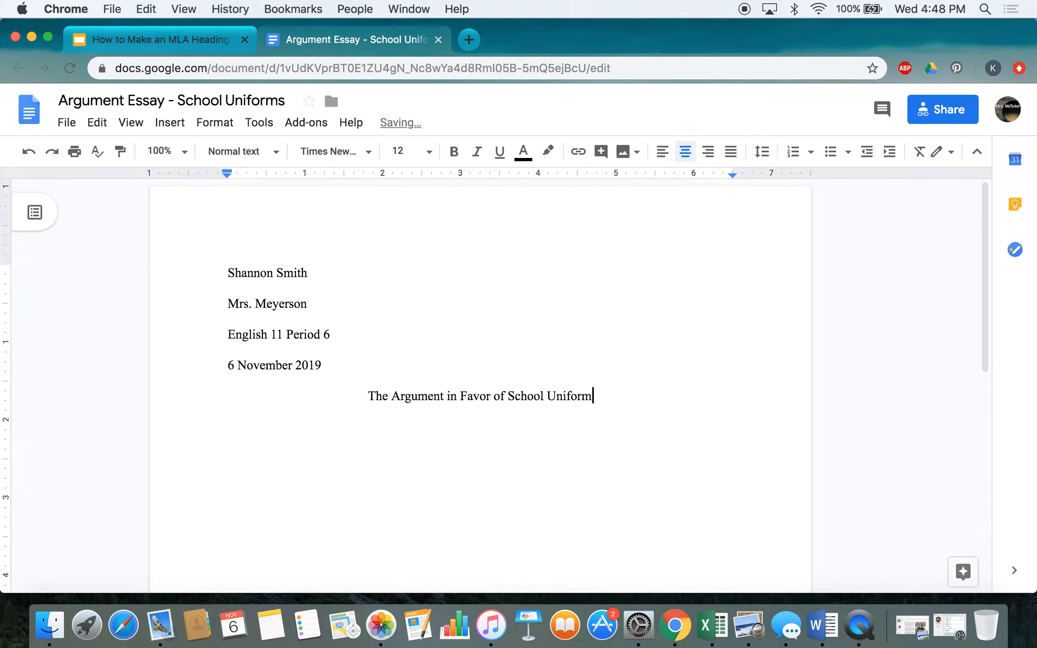
{"action": "key", "text": "BackSpace"}
{"action": "type", "text": "s"}
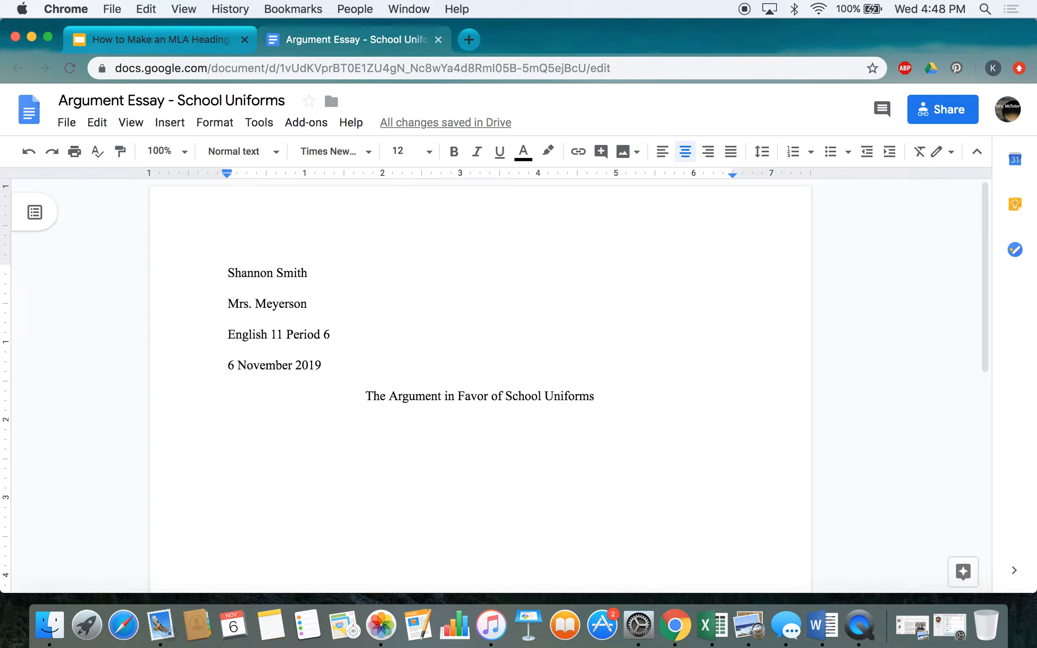
{"action": "key", "text": "Return"}
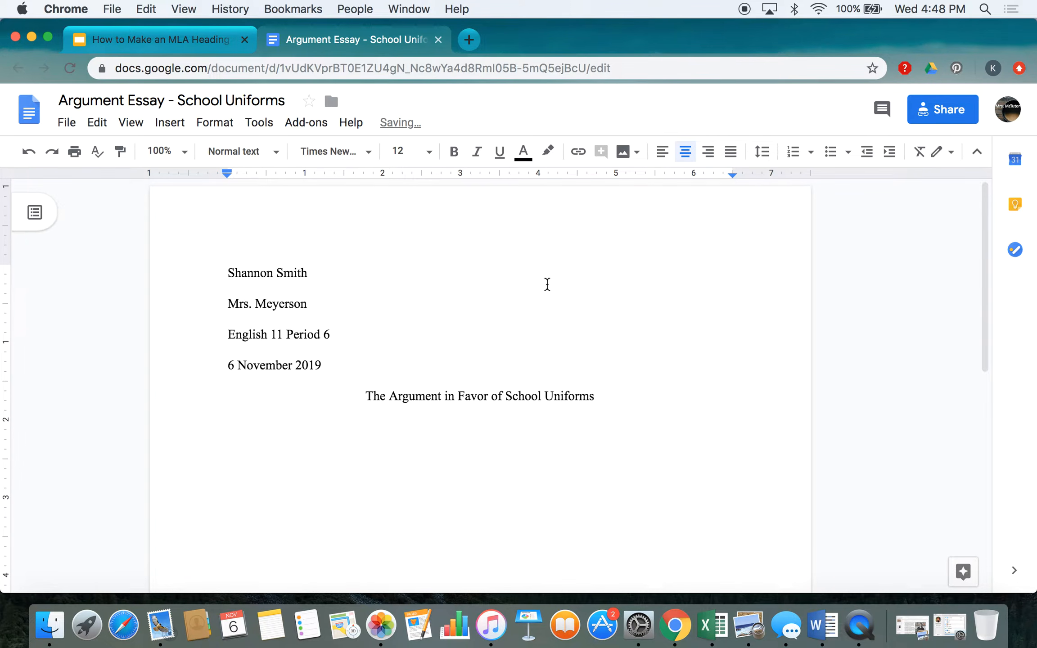
{"action": "left_click", "coordinate": [662, 153]}
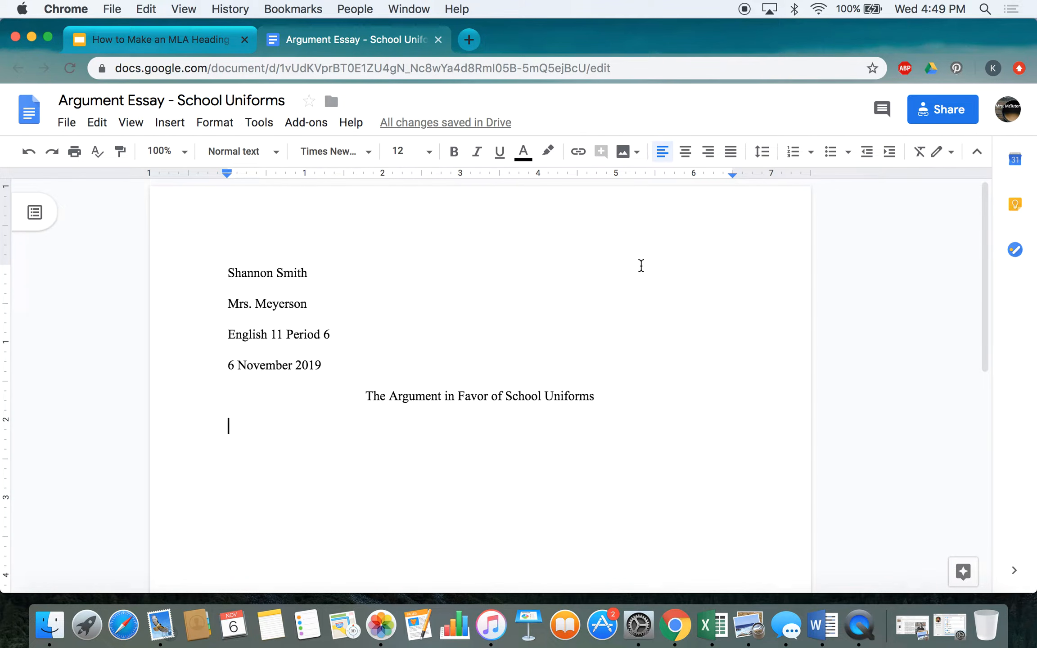
Step: Write the indented opening paragraph on dress codes and uniforms, ending 'Some people believe that...'
{"action": "key", "text": "Tab"}
{"action": "type", "text": "When"}
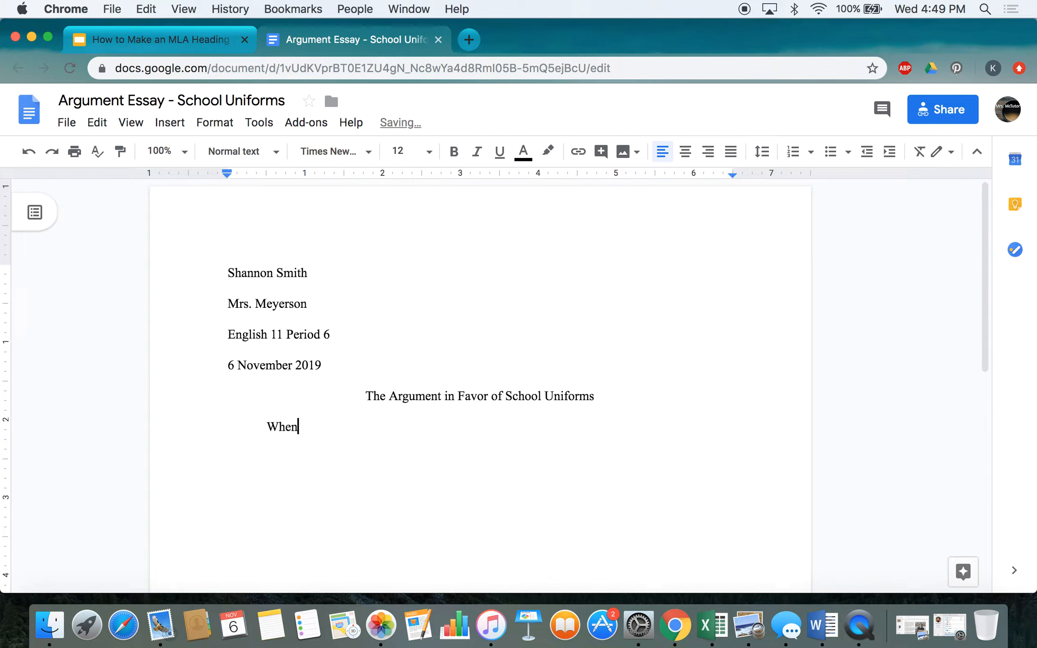
{"action": "type", "text": " people talk about dress codes, many argue about school uniforms."}
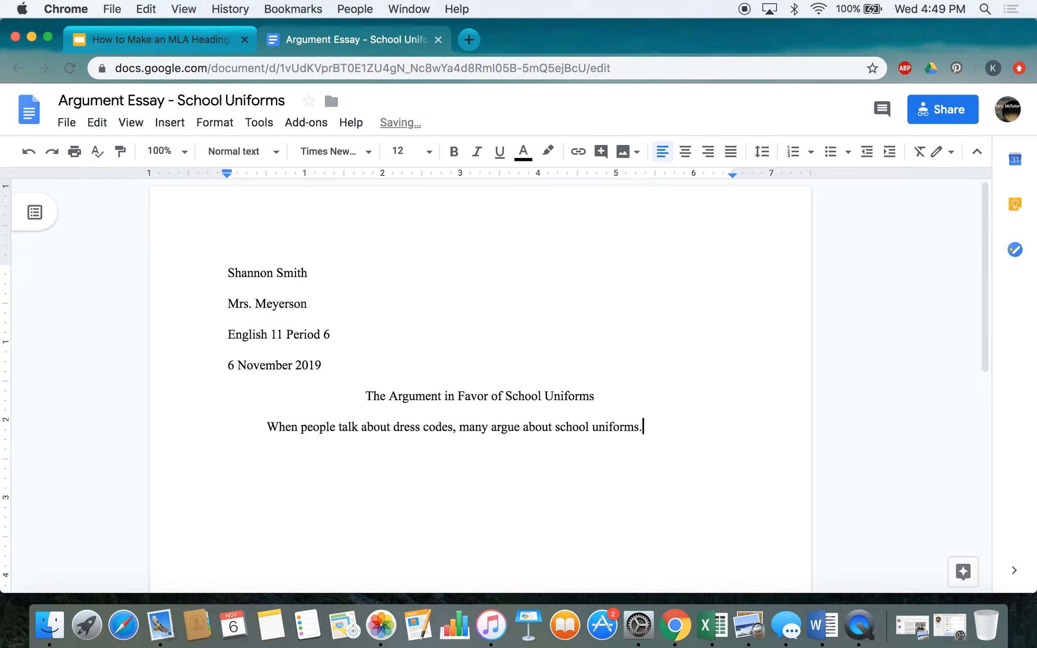
{"action": "type", "text": " Some people believ"}
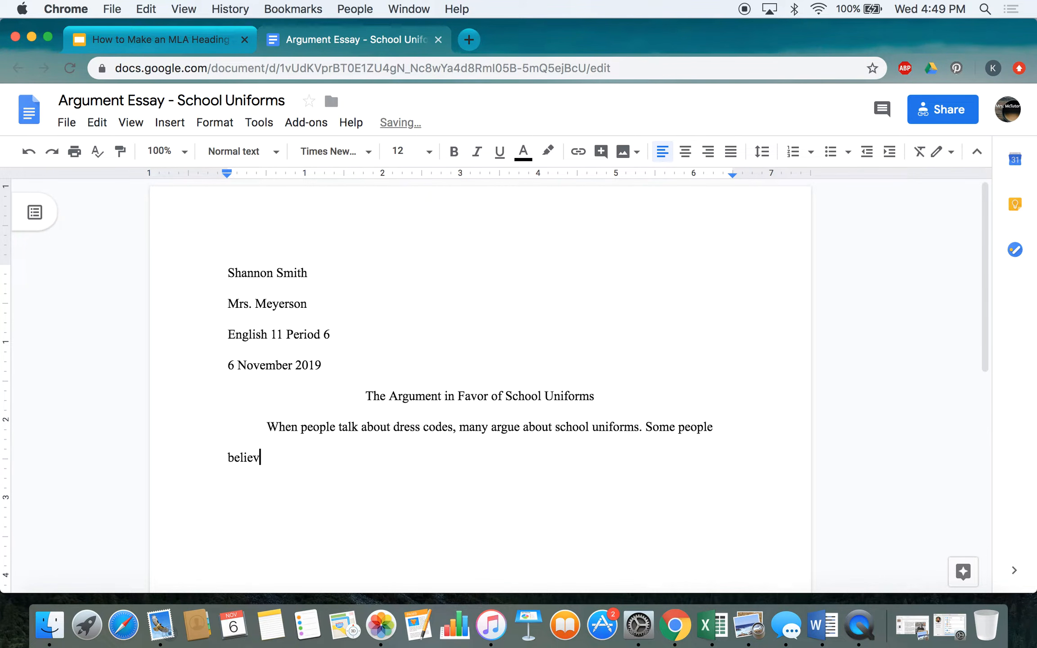
{"action": "type", "text": "e that ..."}
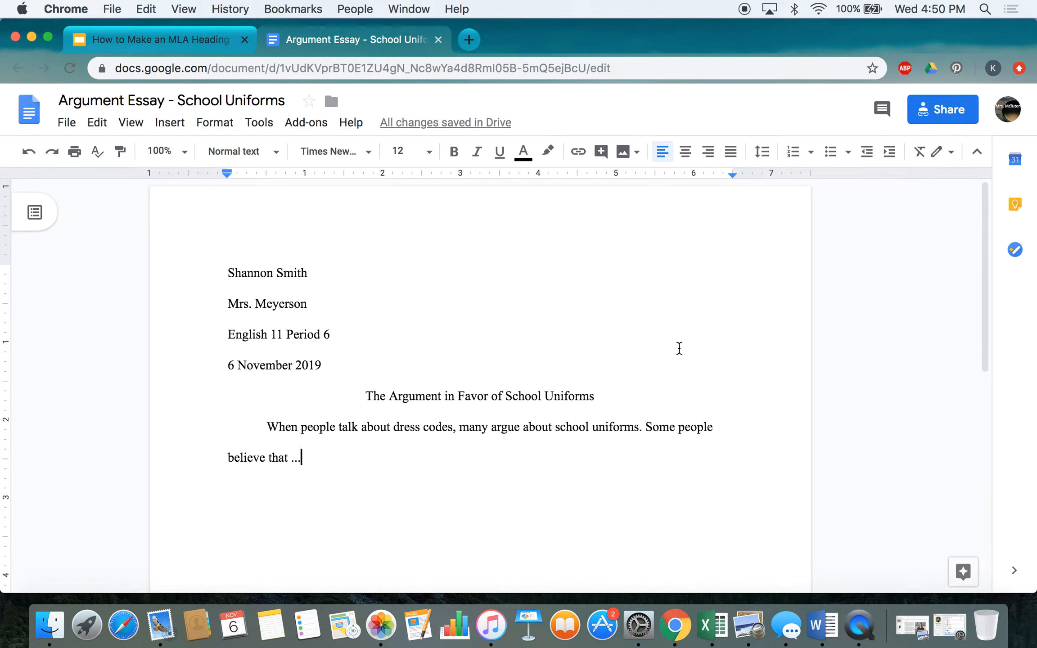
{"action": "double_click", "coordinate": [606, 207]}
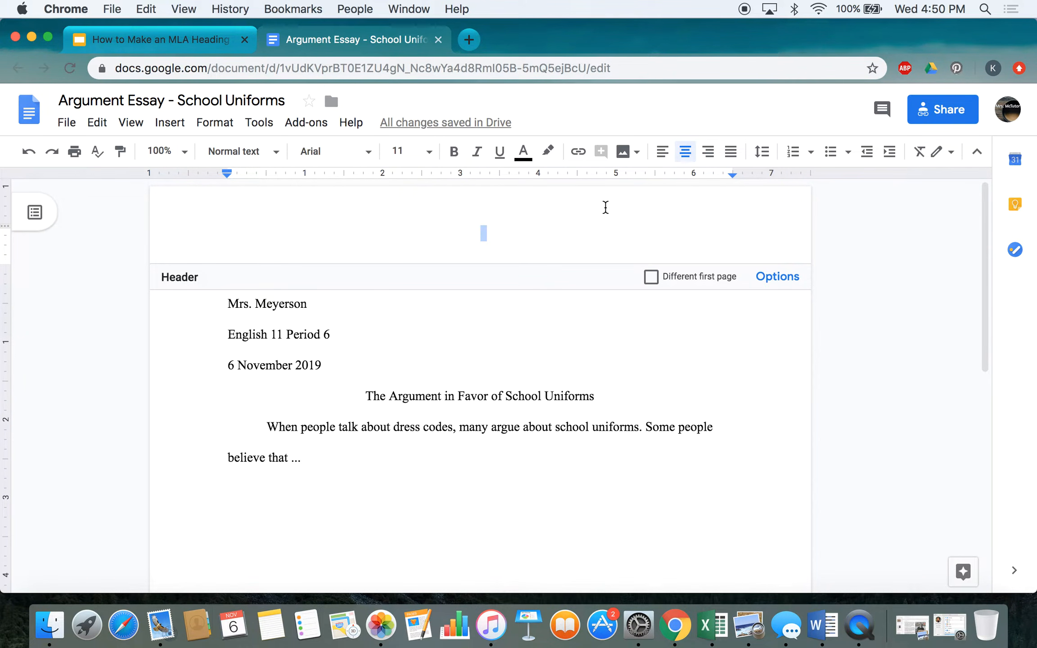
{"action": "left_click", "coordinate": [763, 202]}
{"action": "left_click", "coordinate": [590, 350]}
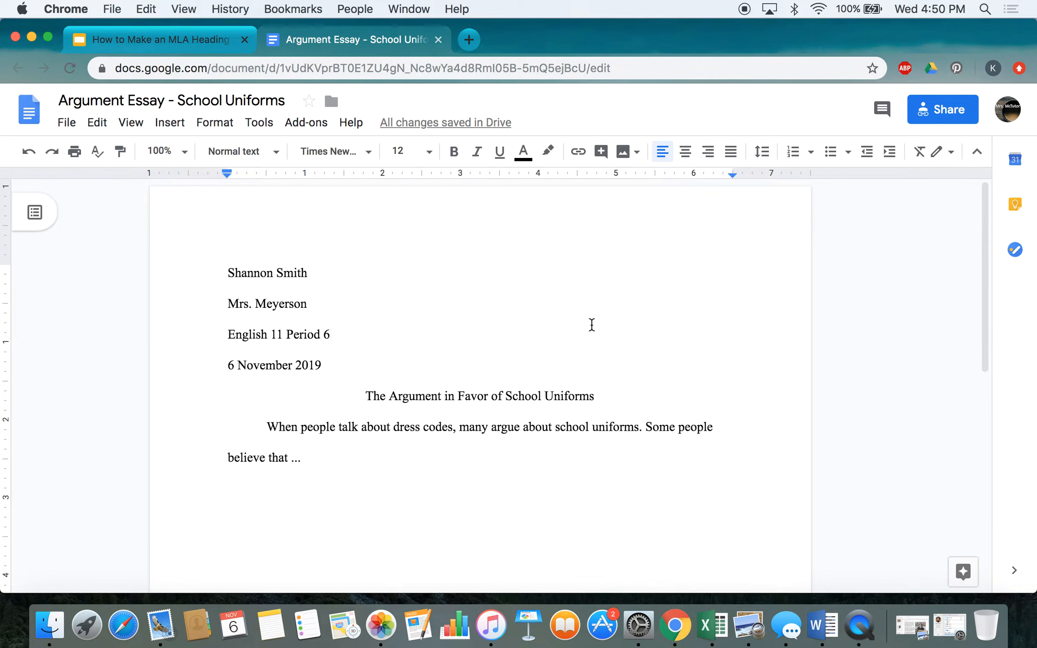
{"action": "left_click", "coordinate": [660, 208]}
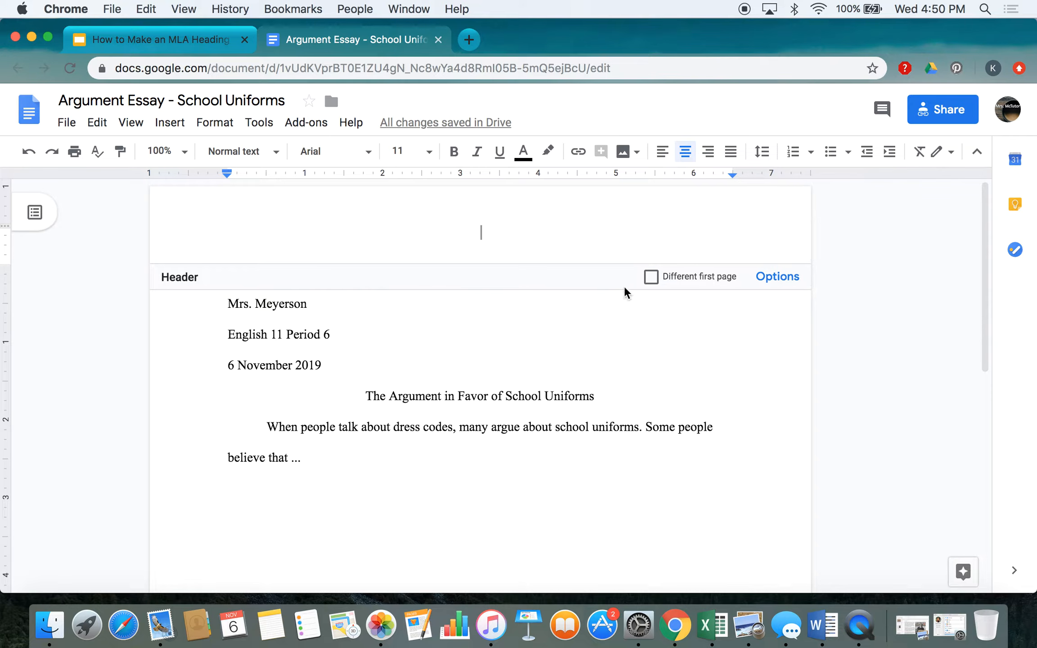
{"action": "left_click", "coordinate": [647, 329]}
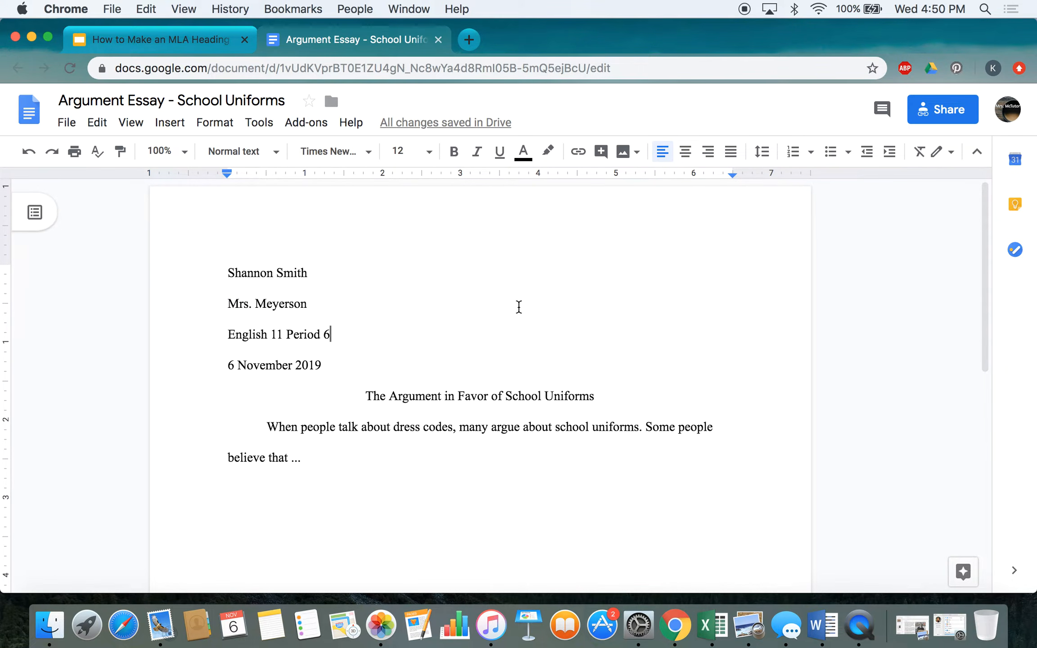
Step: Insert a page number at the top right of every page via Insert > Header & page number
{"action": "left_click", "coordinate": [175, 129]}
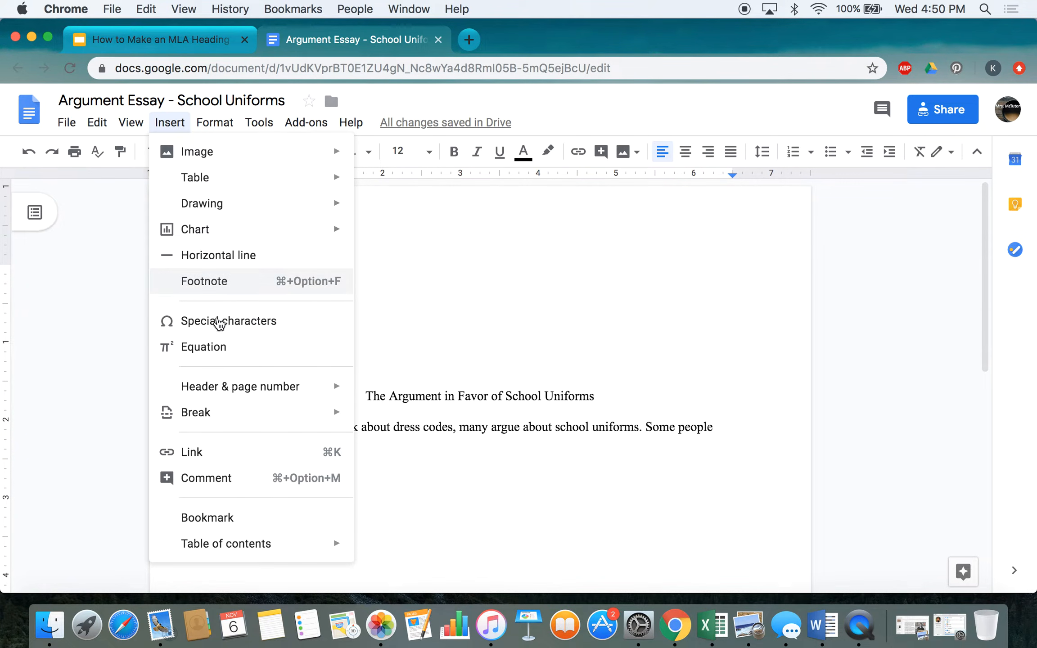
{"action": "mouse_move", "coordinate": [207, 389]}
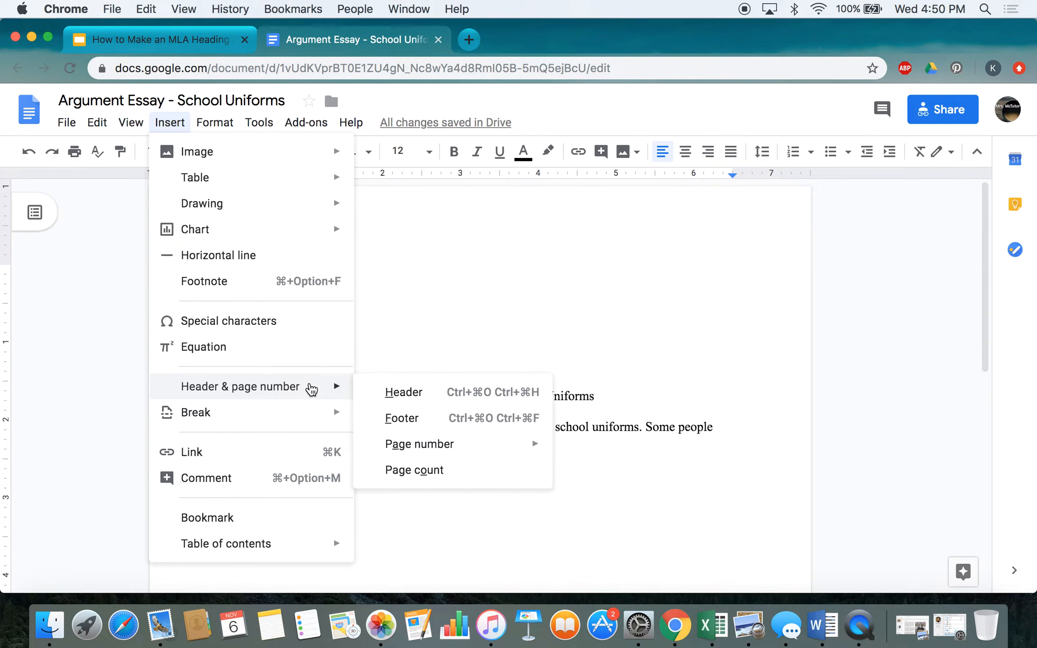
{"action": "mouse_move", "coordinate": [439, 444]}
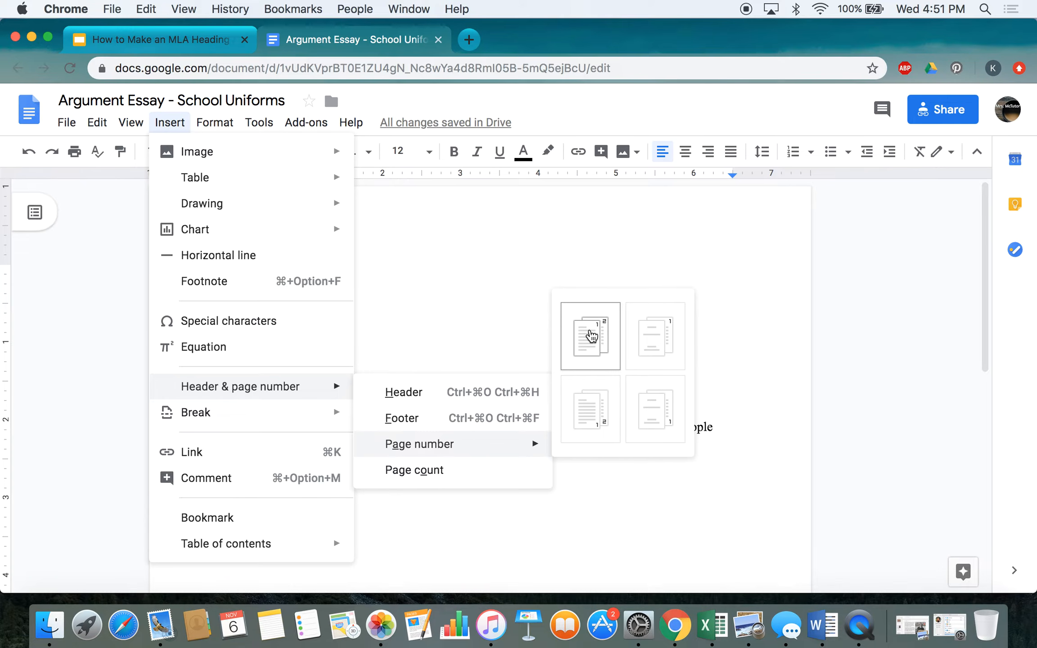
{"action": "left_click", "coordinate": [591, 336]}
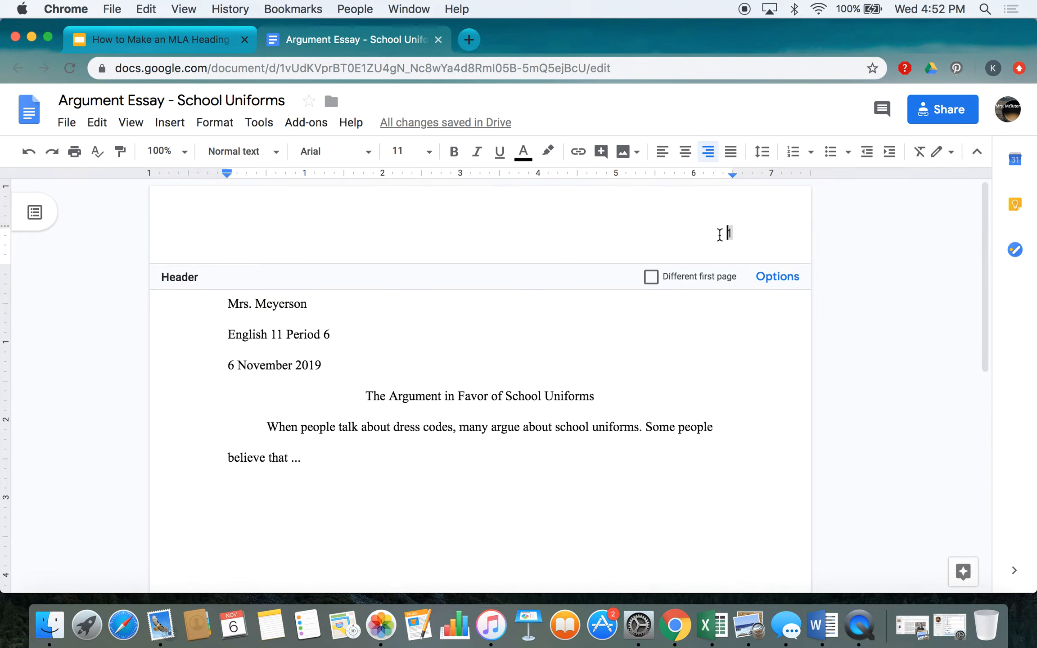
Step: Type the student's surname before the header page number and set it to Times New Roman
{"action": "type", "text": "Smith"}
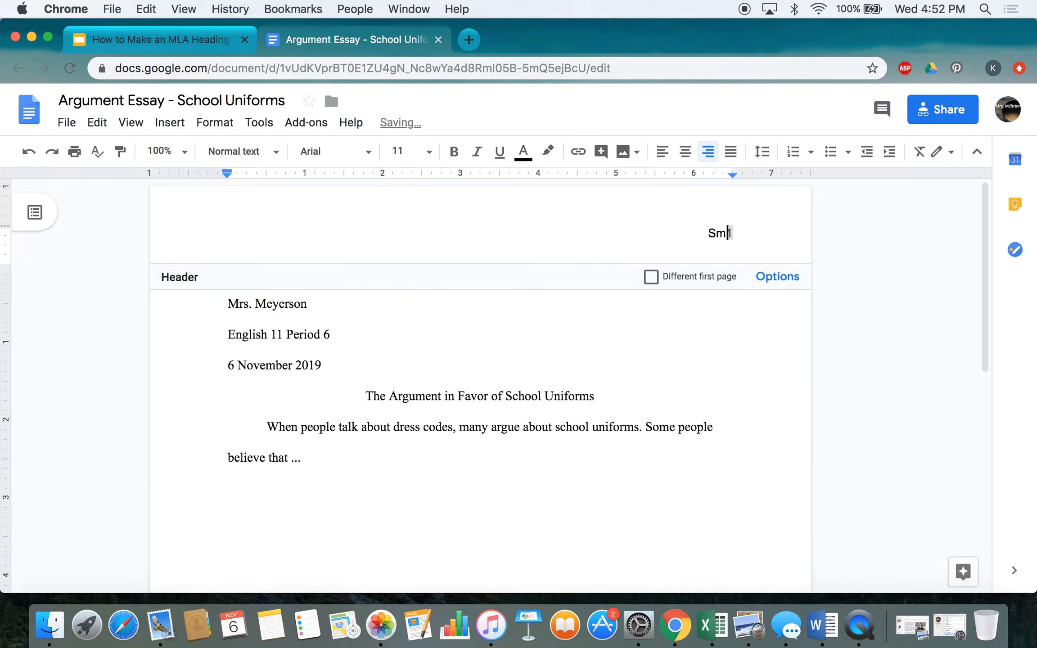
{"action": "type", "text": "h"}
{"action": "left_click", "coordinate": [711, 354]}
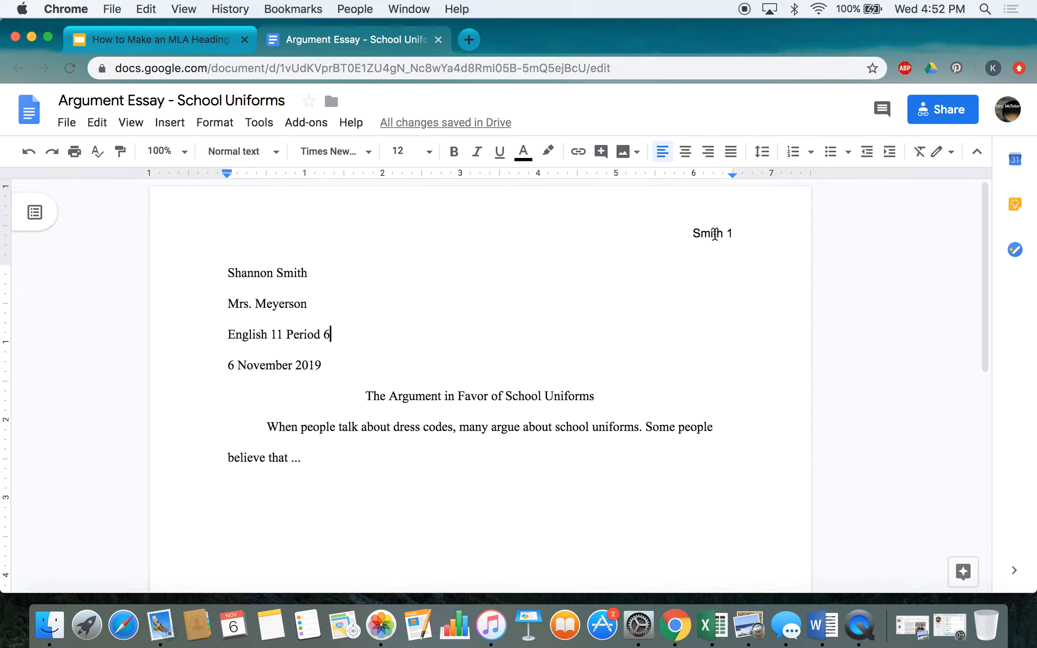
{"action": "left_click", "coordinate": [714, 233]}
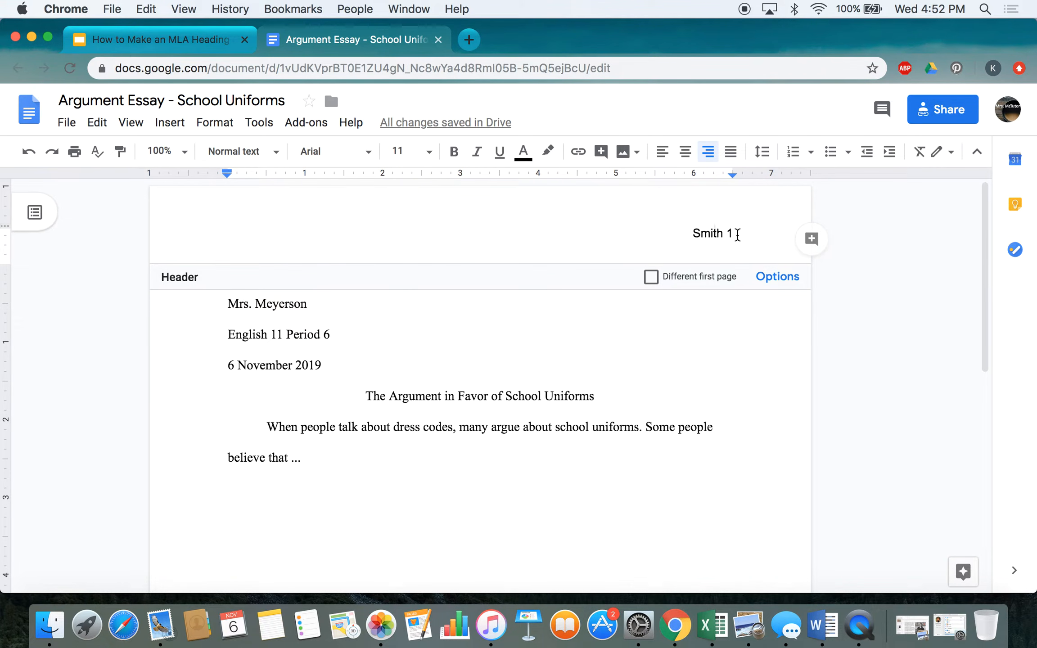
{"action": "left_click_drag", "start_coordinate": [734, 233], "coordinate": [689, 235]}
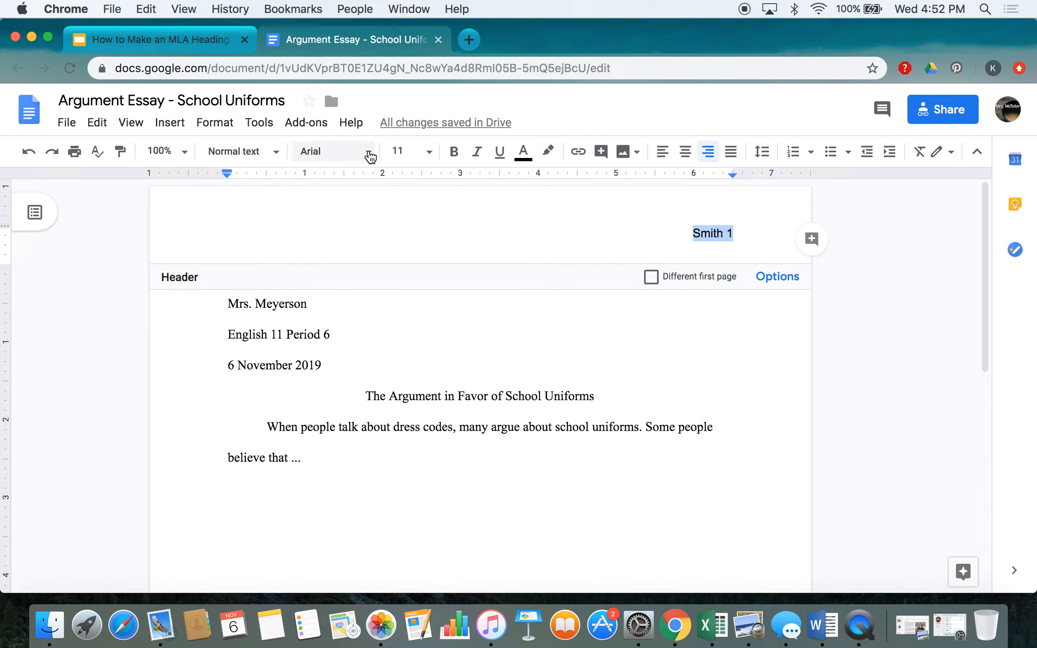
{"action": "left_click", "coordinate": [370, 153]}
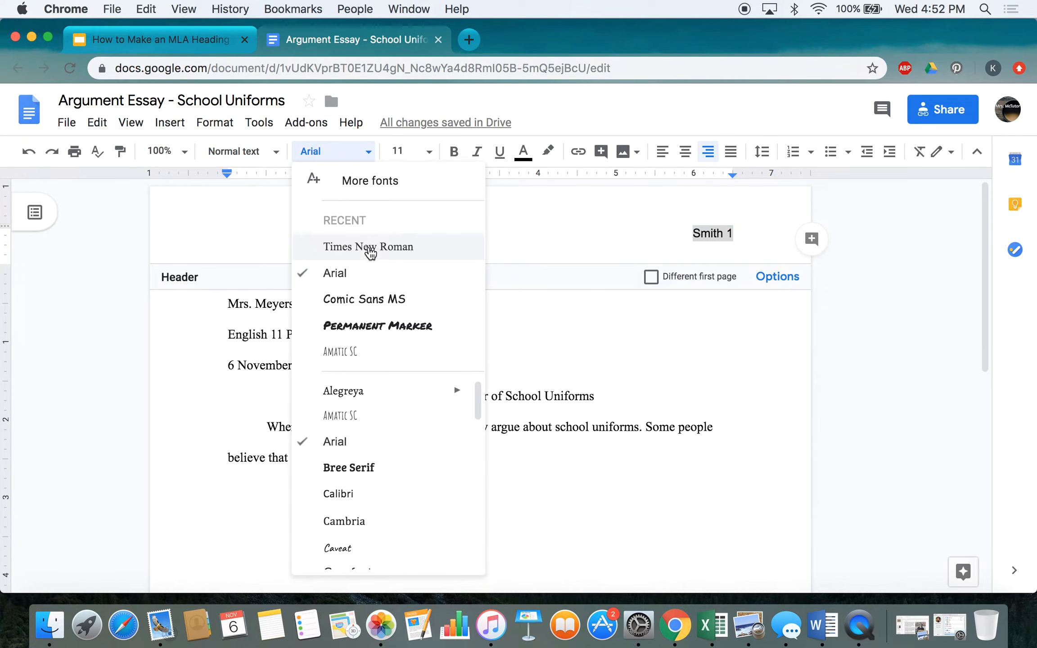
{"action": "left_click", "coordinate": [371, 246]}
{"action": "left_click", "coordinate": [488, 307]}
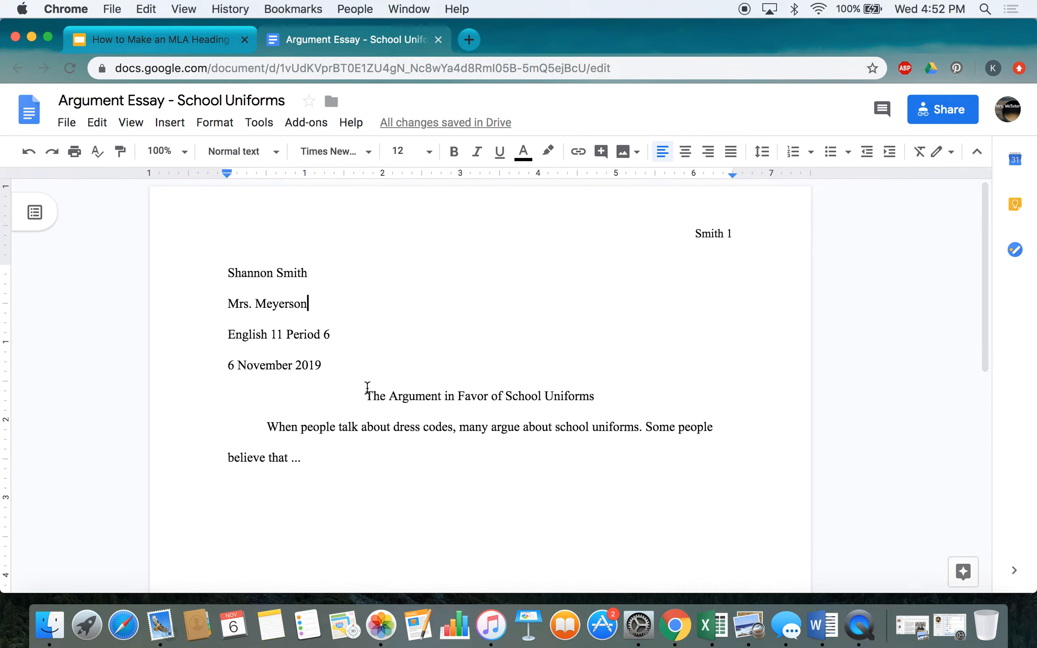
Step: Add blank lines after 'believe that ...' until page 2 appears, then scroll back up
{"action": "scroll", "coordinate": [358, 482], "scroll_direction": "down", "scroll_amount": 4}
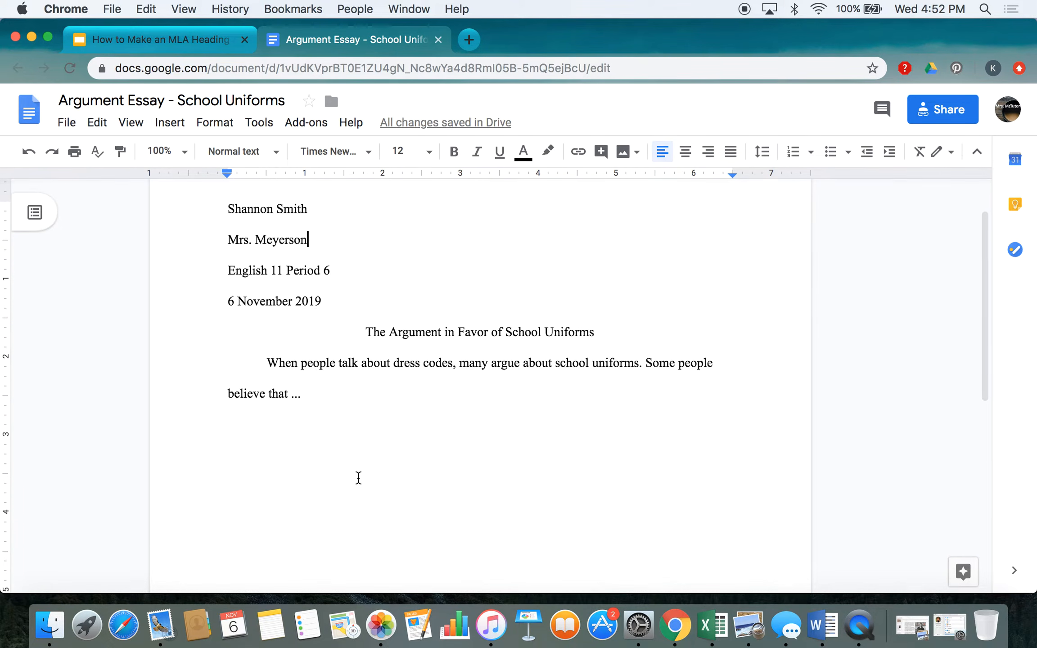
{"action": "left_click", "coordinate": [337, 299]}
{"action": "key", "text": "Return"}
{"action": "key", "text": "Return"}
{"action": "key", "text": "Return"}
{"action": "key", "text": "Return"}
{"action": "key", "text": "Return"}
{"action": "key", "text": "Return"}
{"action": "key", "text": "Return"}
{"action": "key", "text": "Return"}
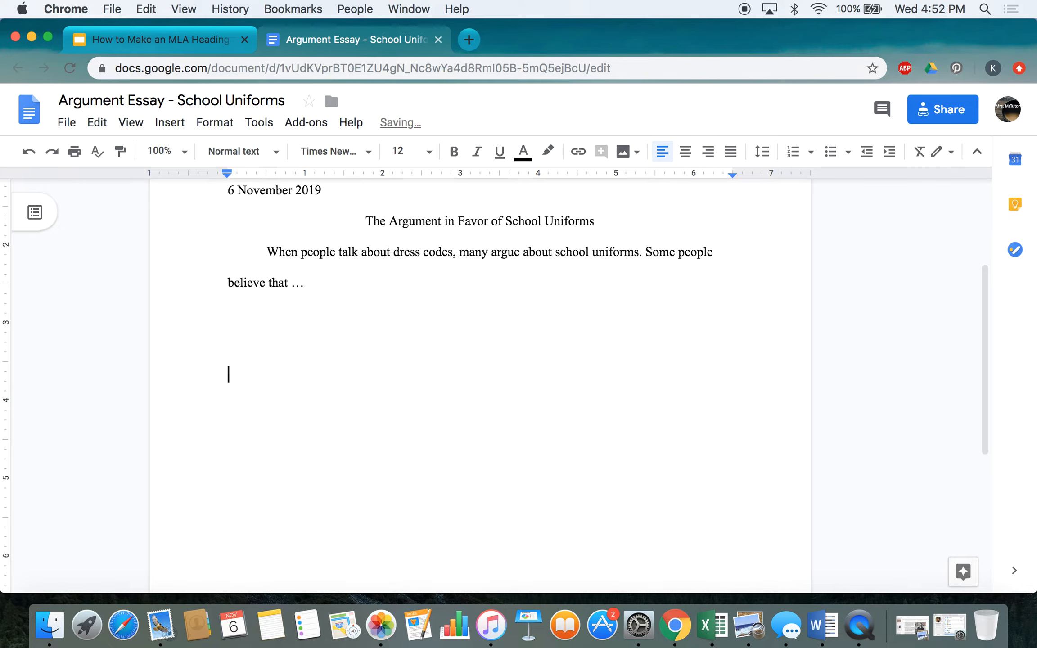
{"action": "key", "text": "Return"}
{"action": "key", "text": "Return"}
{"action": "key", "text": "Return"}
{"action": "key", "text": "Return"}
{"action": "key", "text": "Return"}
{"action": "key", "text": "Return"}
{"action": "key", "text": "Return"}
{"action": "key", "text": "Return"}
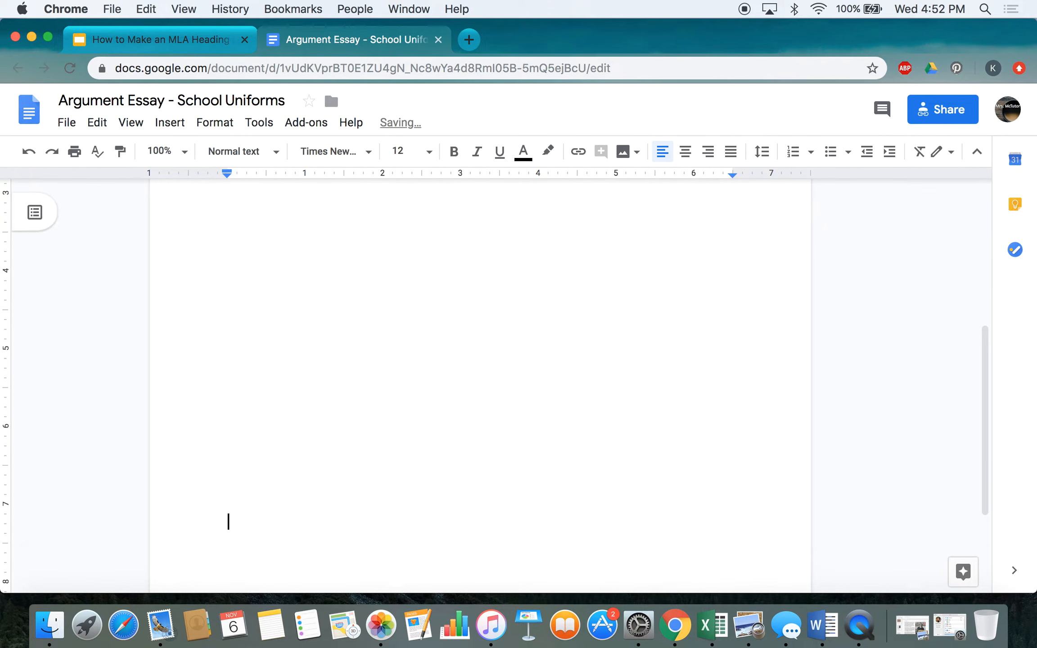
{"action": "key", "text": "Return"}
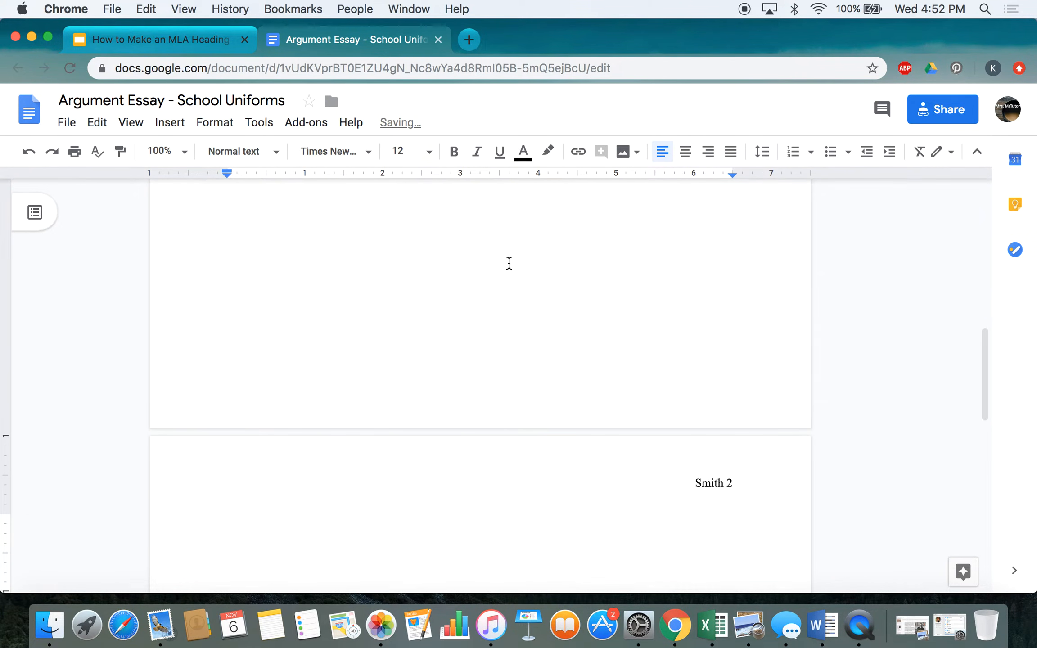
{"action": "scroll", "coordinate": [519, 373], "scroll_direction": "down", "scroll_amount": 3}
{"action": "scroll", "coordinate": [520, 374], "scroll_direction": "down", "scroll_amount": 3}
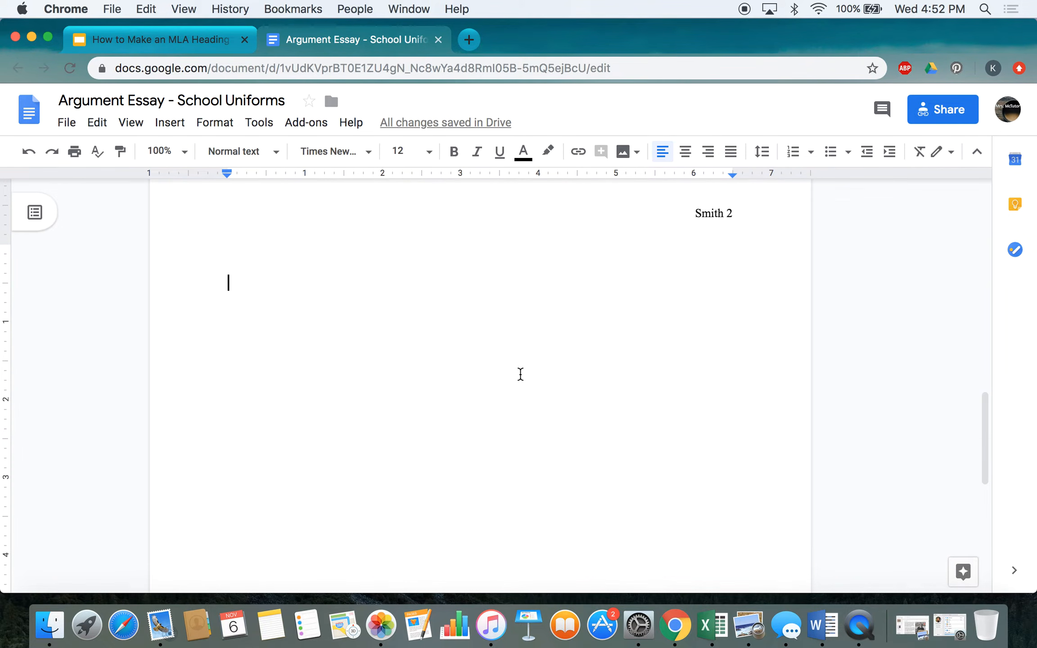
{"action": "scroll", "coordinate": [521, 374], "scroll_direction": "up", "scroll_amount": 15}
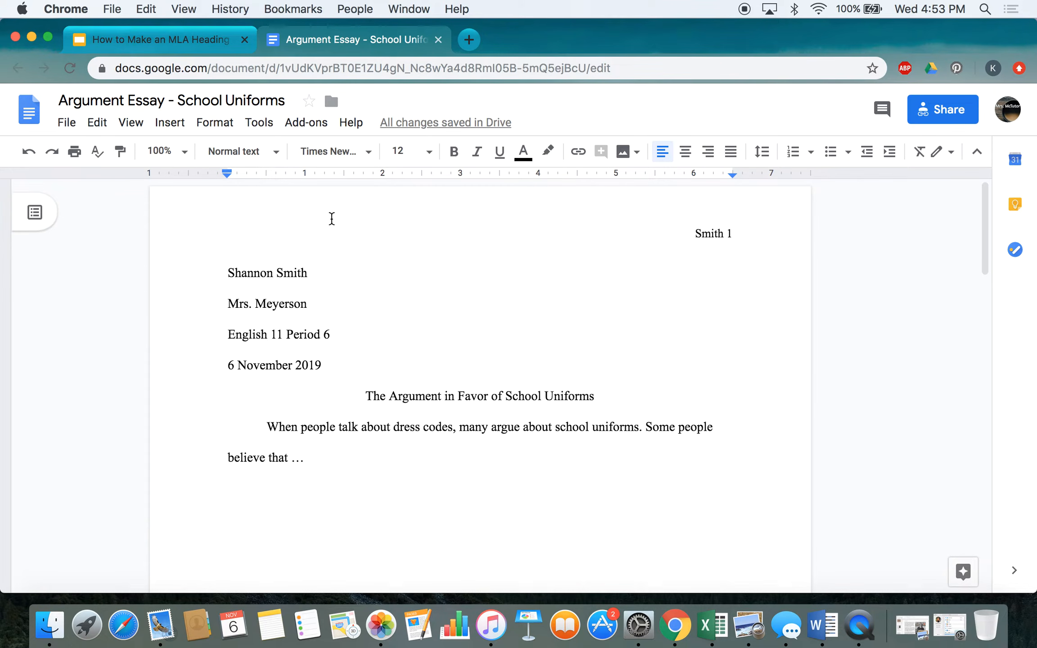
Step: Present the MLA slides to 'Where to go for help?' and follow the Purdue OWL link
{"action": "left_click", "coordinate": [152, 41]}
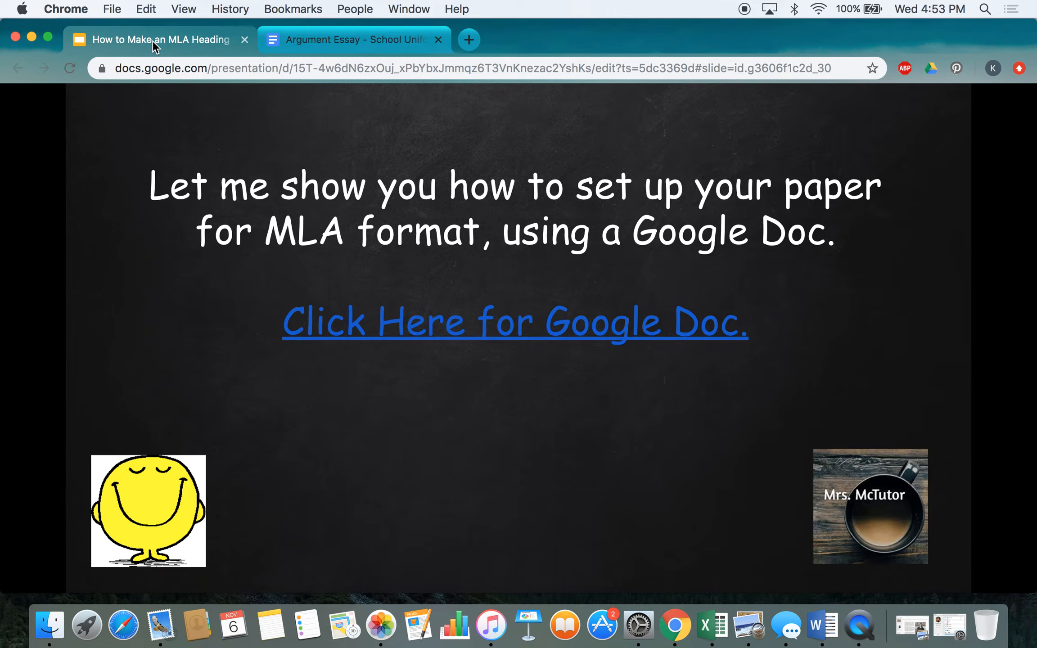
{"action": "left_click", "coordinate": [872, 314]}
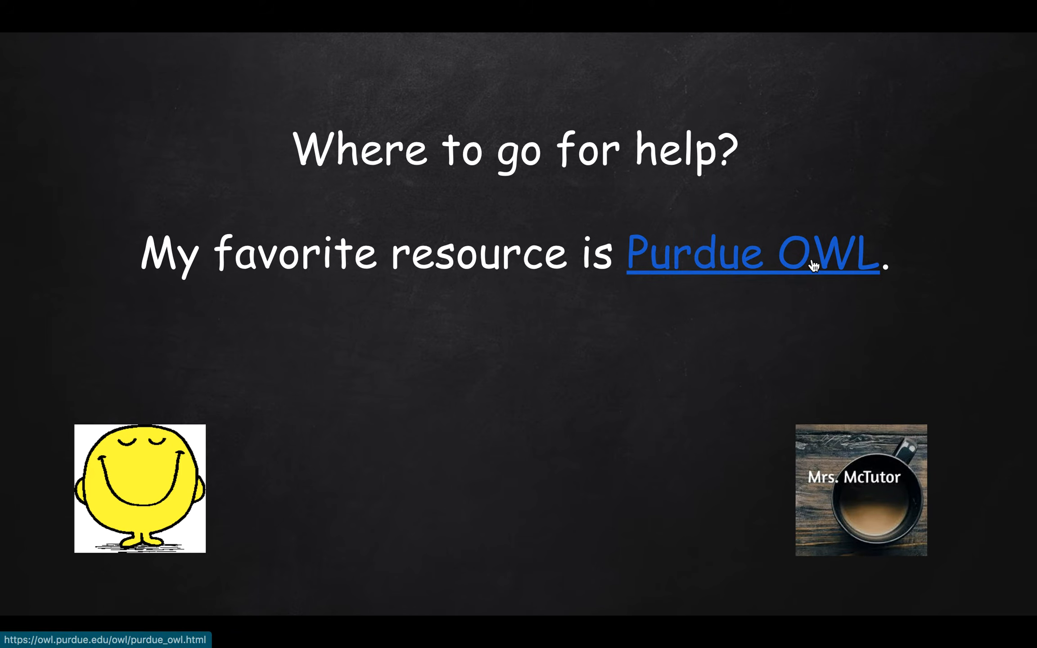
{"action": "left_click", "coordinate": [814, 266]}
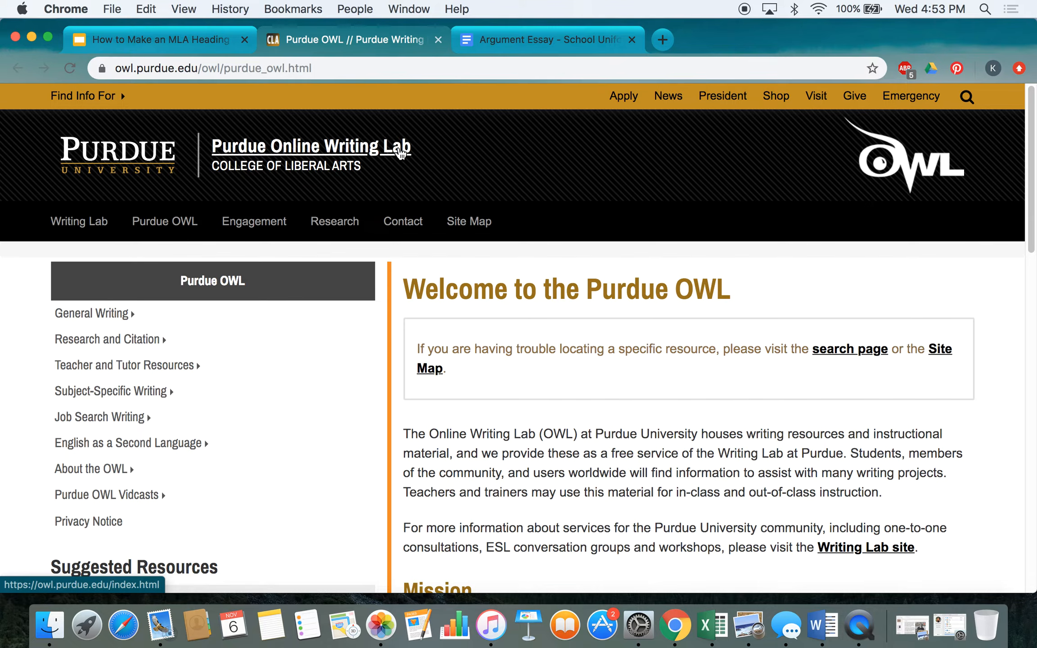
Step: On the OWL home page, open the MLA Guide from Suggested Resources
{"action": "scroll", "coordinate": [318, 426], "scroll_direction": "down", "scroll_amount": 5}
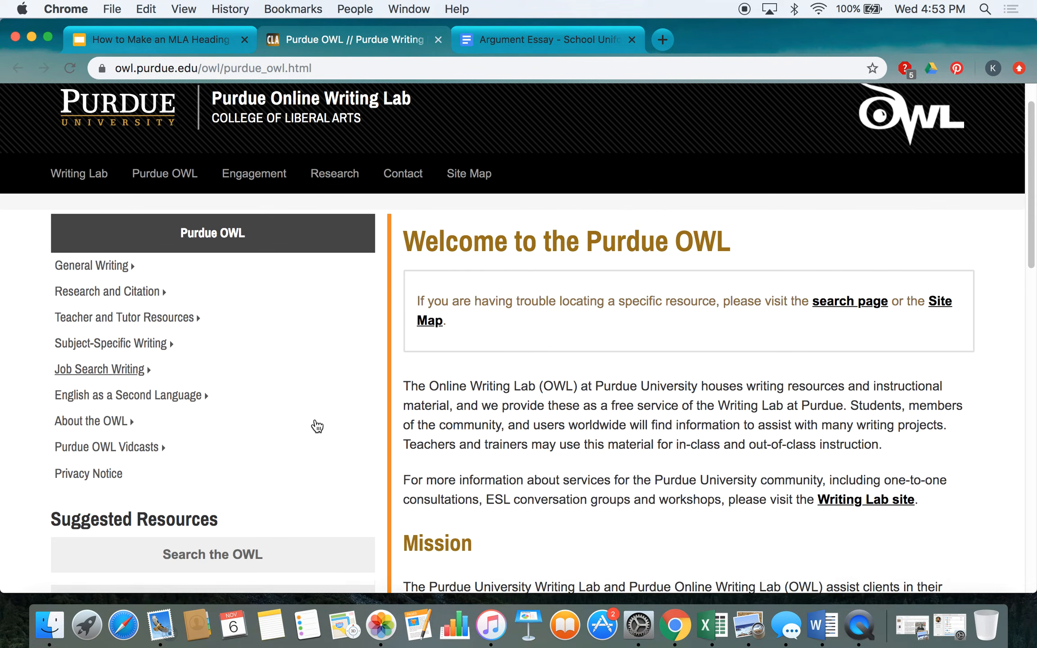
{"action": "scroll", "coordinate": [317, 426], "scroll_direction": "up", "scroll_amount": 5}
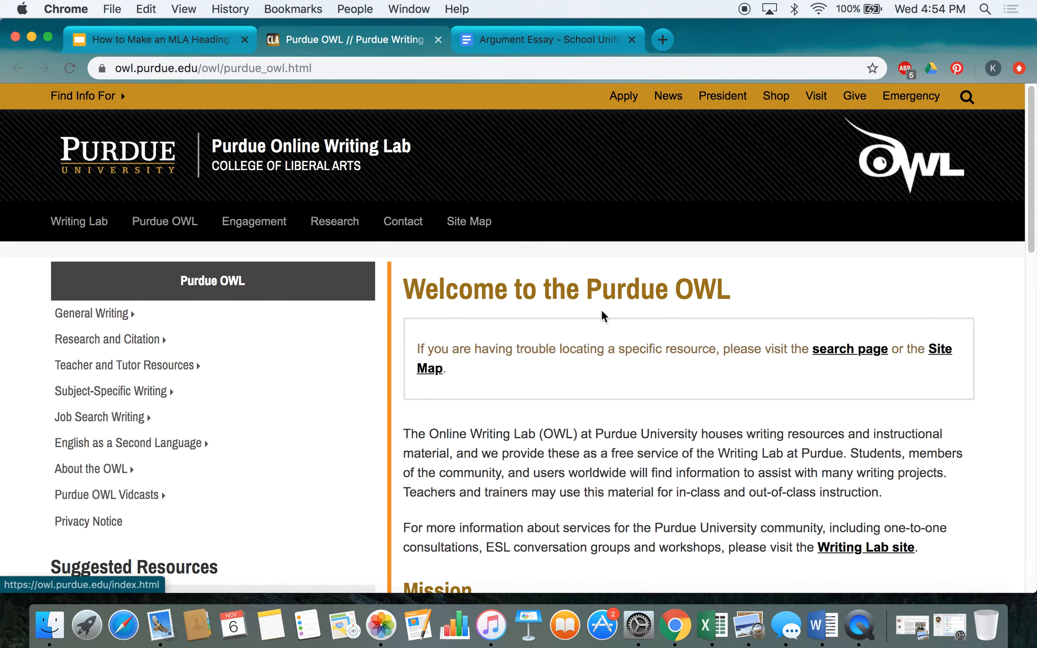
{"action": "scroll", "coordinate": [311, 474], "scroll_direction": "down", "scroll_amount": 6}
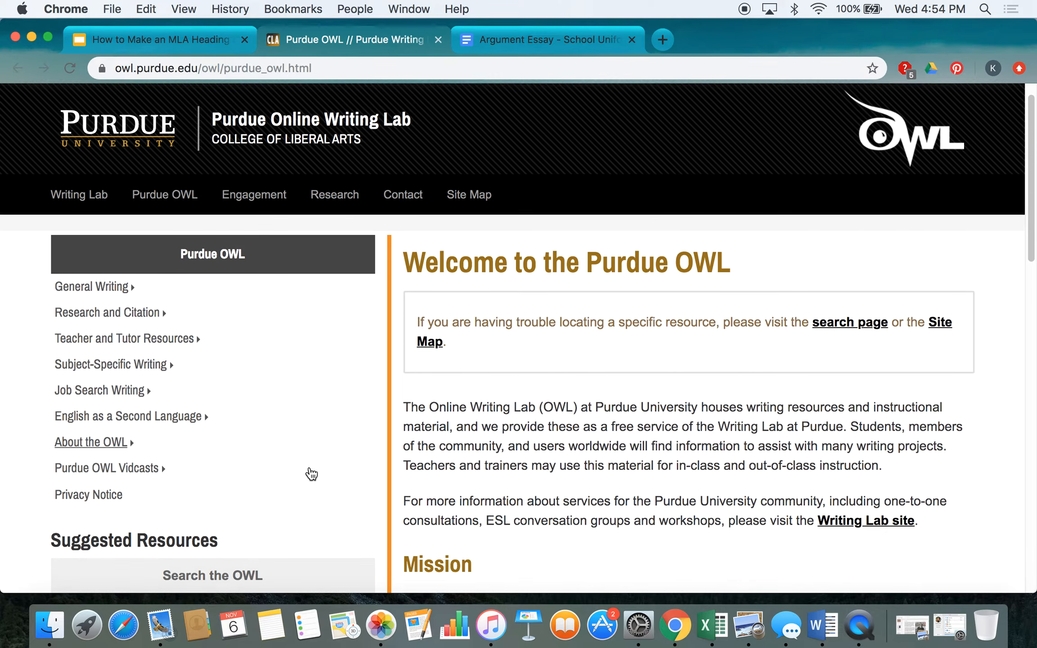
{"action": "scroll", "coordinate": [311, 474], "scroll_direction": "down", "scroll_amount": 2}
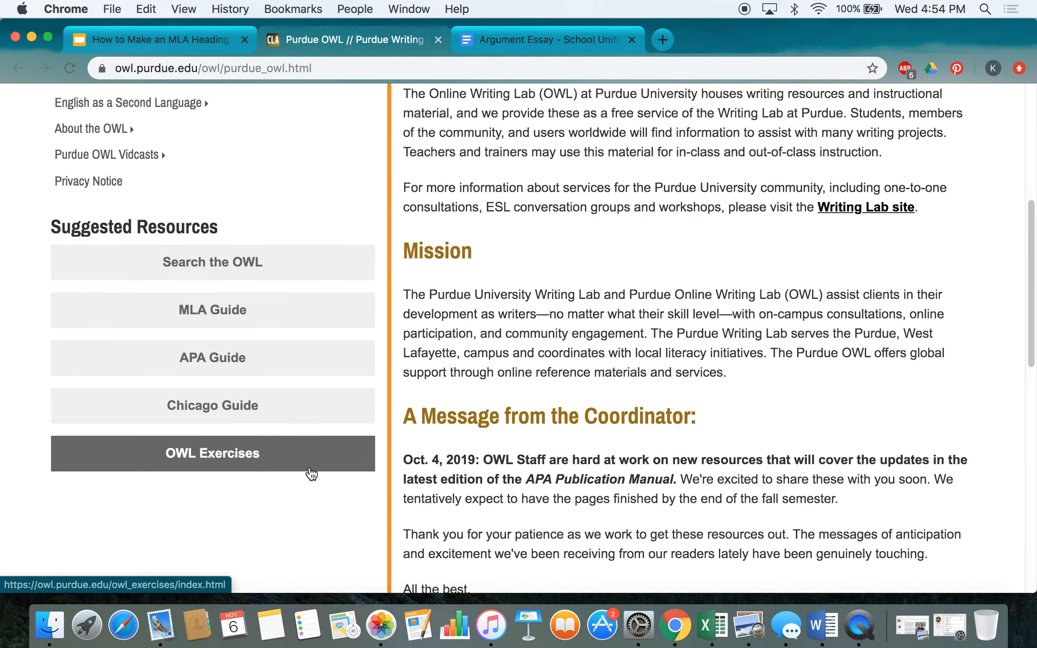
{"action": "left_click", "coordinate": [236, 311]}
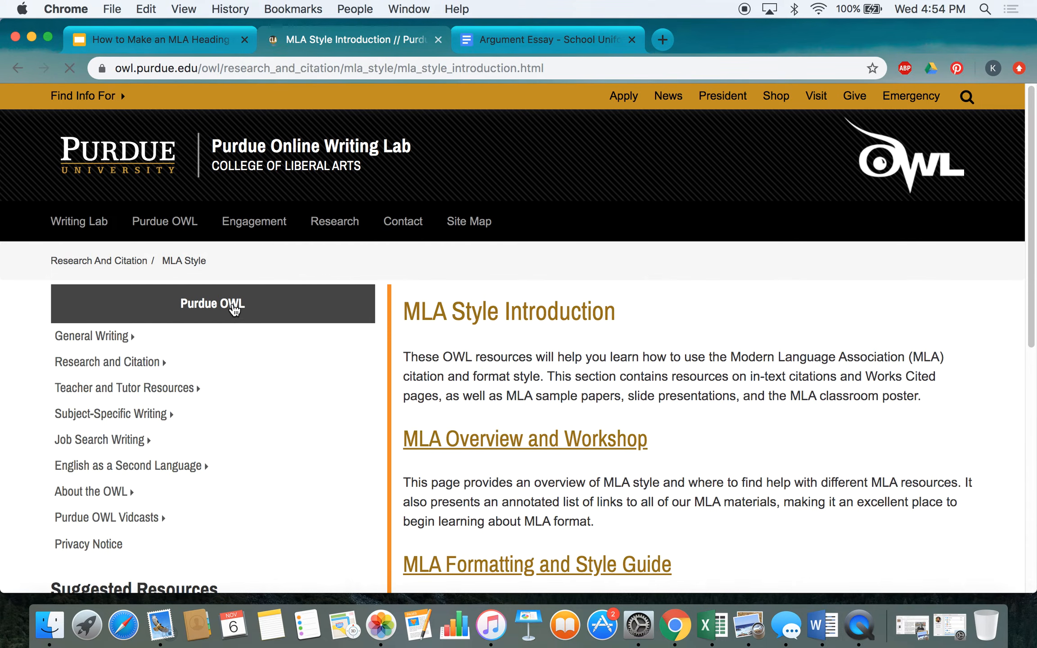
{"action": "scroll", "coordinate": [205, 420], "scroll_direction": "down", "scroll_amount": 3}
{"action": "scroll", "coordinate": [204, 420], "scroll_direction": "down", "scroll_amount": 3}
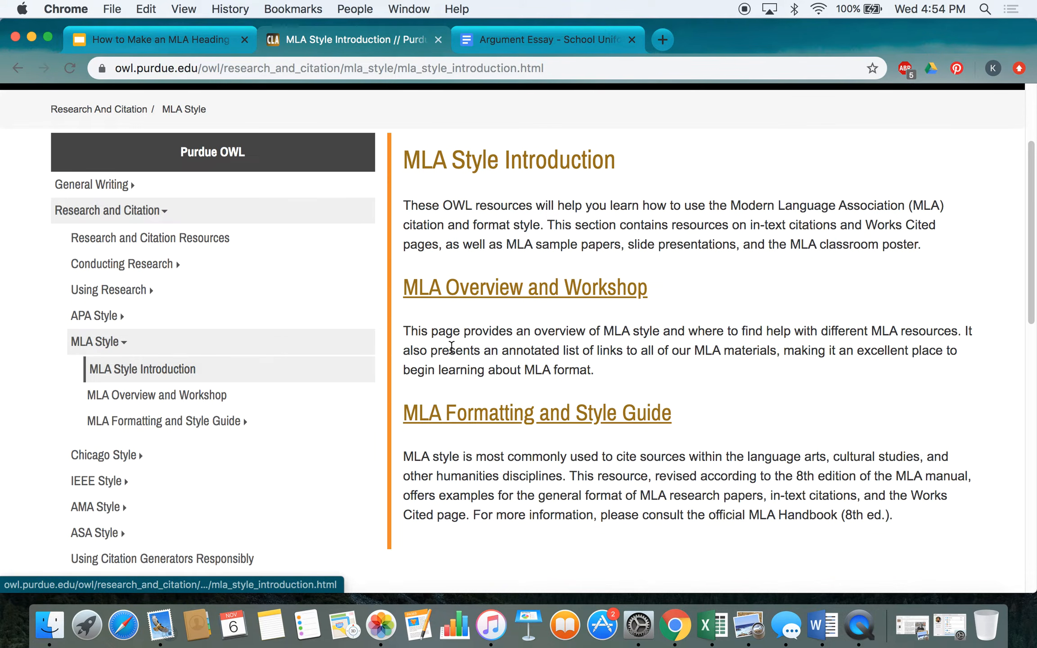
Step: Open the MLA Formatting and Style Guide and read the General Guidelines for paper formatting
{"action": "left_click", "coordinate": [493, 411]}
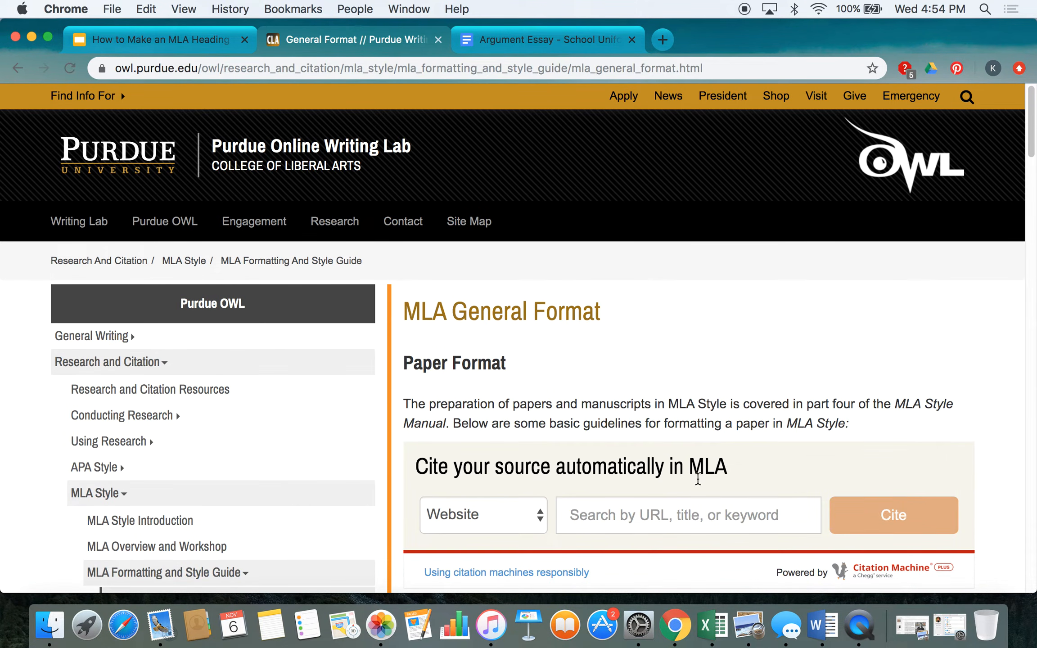
{"action": "scroll", "coordinate": [702, 485], "scroll_direction": "down", "scroll_amount": 3}
{"action": "scroll", "coordinate": [702, 484], "scroll_direction": "down", "scroll_amount": 5}
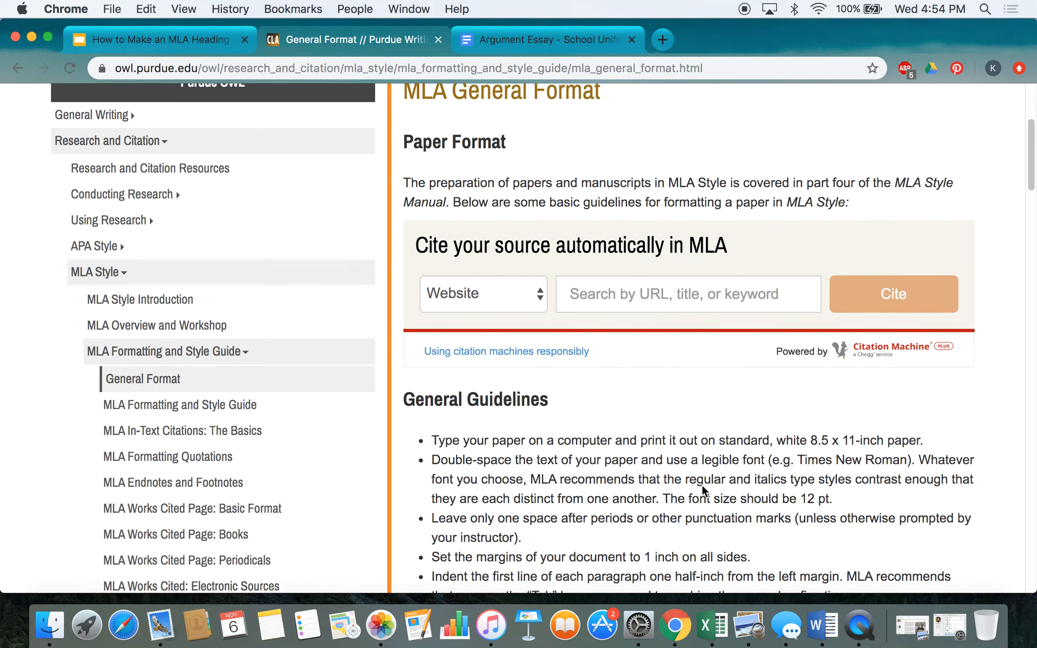
{"action": "scroll", "coordinate": [703, 485], "scroll_direction": "down", "scroll_amount": 5}
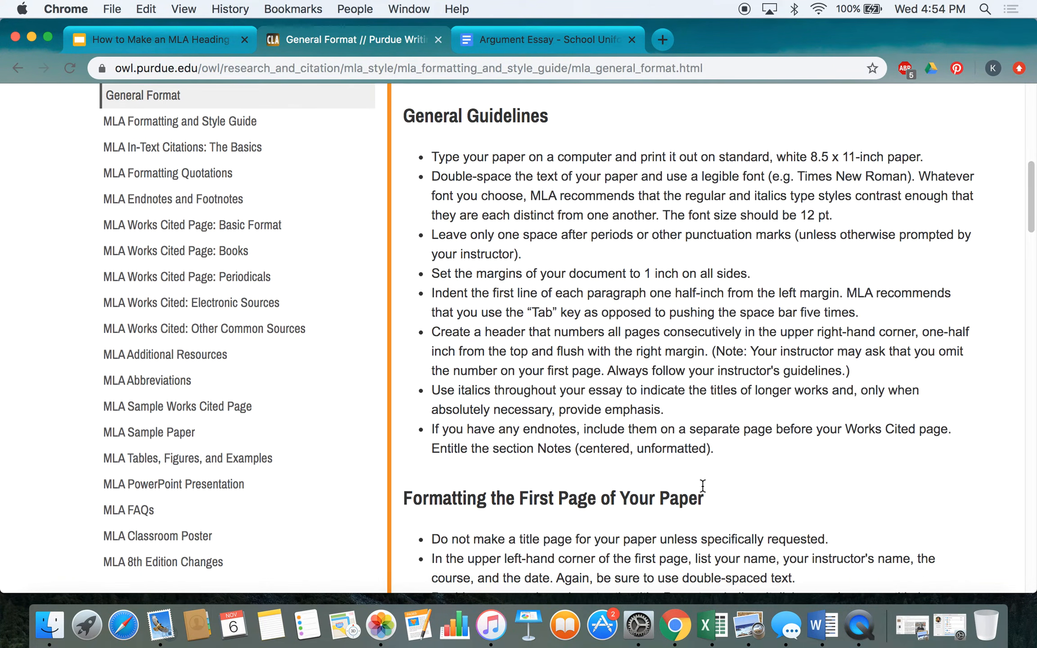
{"action": "scroll", "coordinate": [703, 486], "scroll_direction": "down", "scroll_amount": 2}
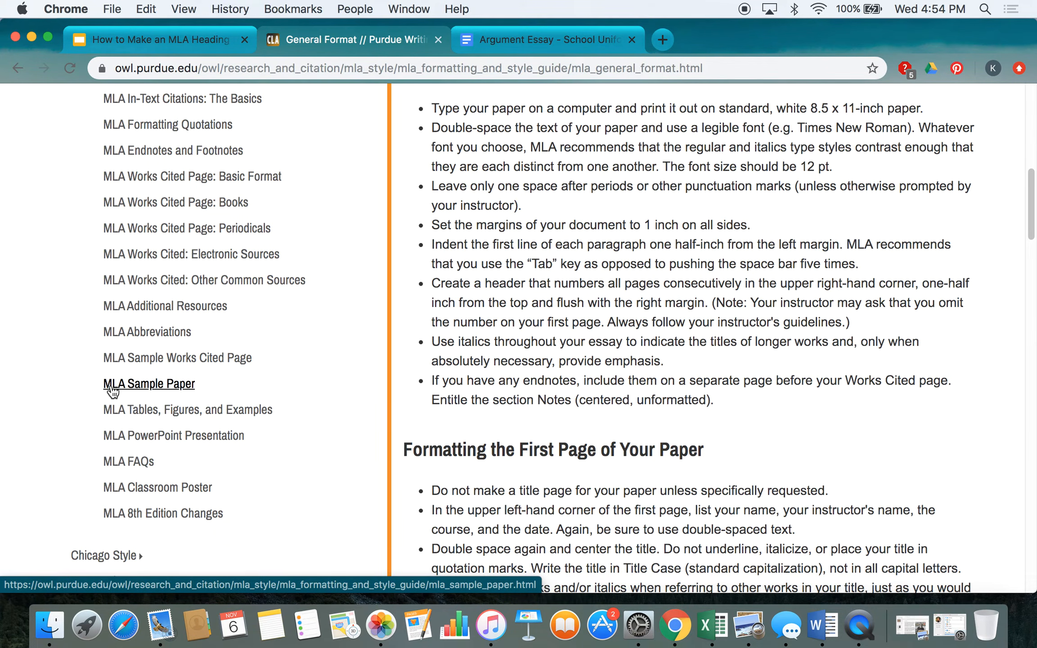
Step: Open the MLA Sample Paper from the sidebar and scroll through its annotated pages
{"action": "left_click", "coordinate": [150, 384]}
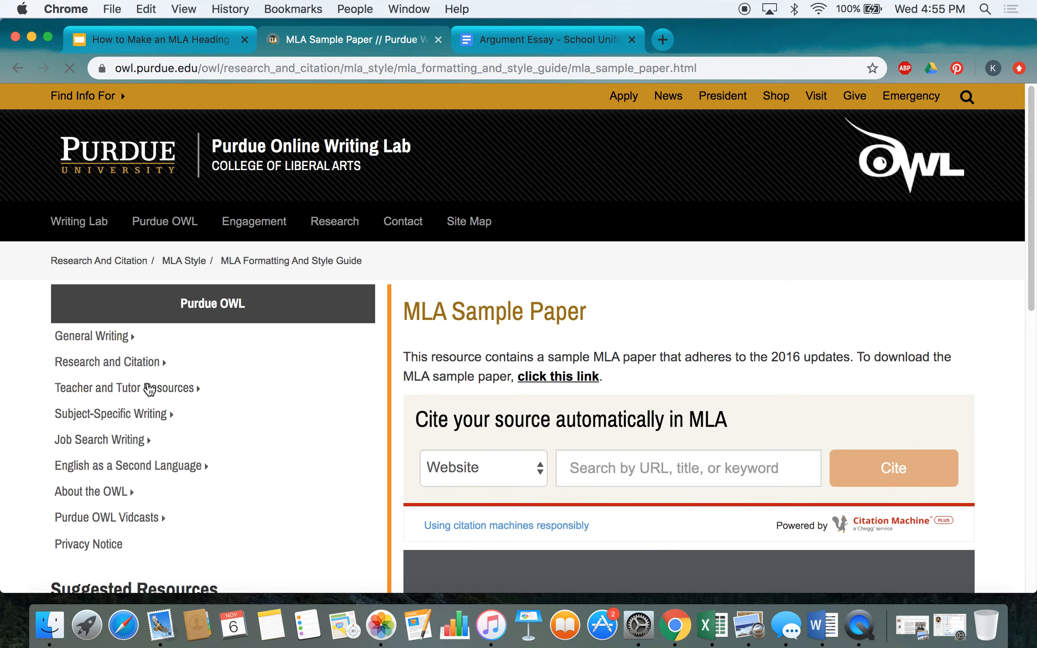
{"action": "scroll", "coordinate": [403, 439], "scroll_direction": "down", "scroll_amount": 5}
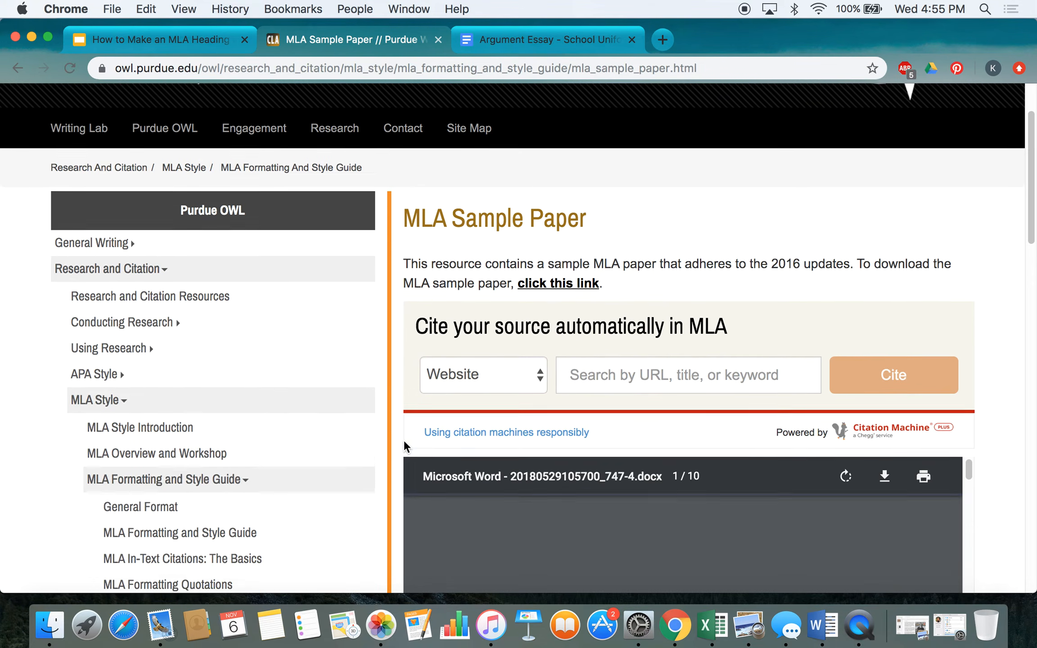
{"action": "scroll", "coordinate": [404, 444], "scroll_direction": "down", "scroll_amount": 3}
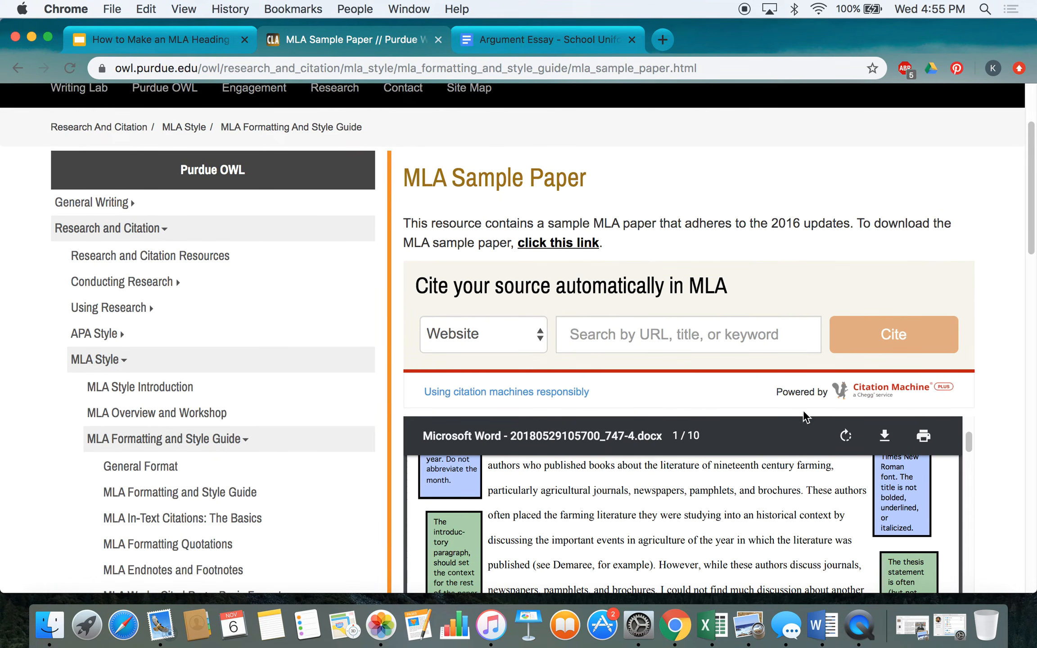
{"action": "scroll", "coordinate": [1002, 379], "scroll_direction": "down", "scroll_amount": 3}
{"action": "scroll", "coordinate": [1003, 379], "scroll_direction": "down", "scroll_amount": 5}
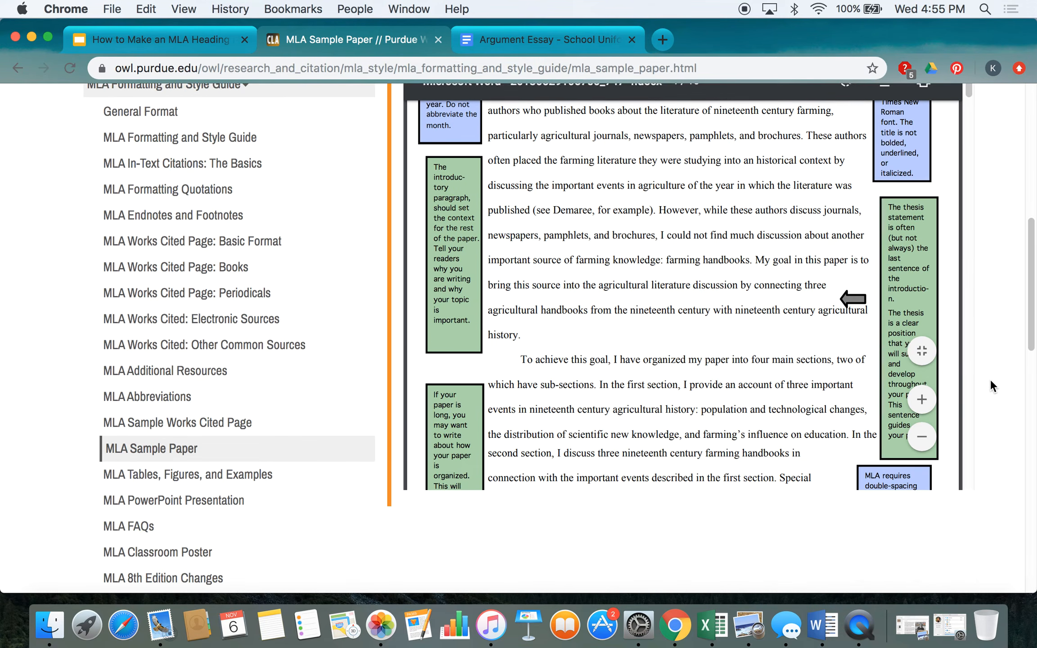
{"action": "scroll", "coordinate": [990, 272], "scroll_direction": "up", "scroll_amount": 2}
{"action": "scroll", "coordinate": [754, 266], "scroll_direction": "up", "scroll_amount": 5}
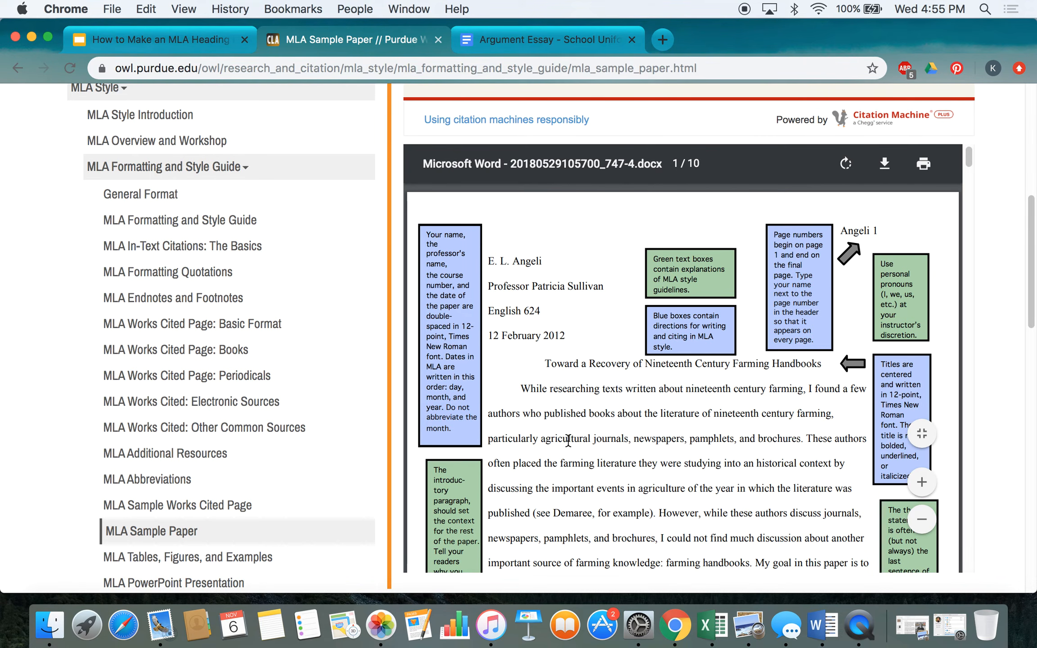
{"action": "scroll", "coordinate": [568, 441], "scroll_direction": "down", "scroll_amount": 5}
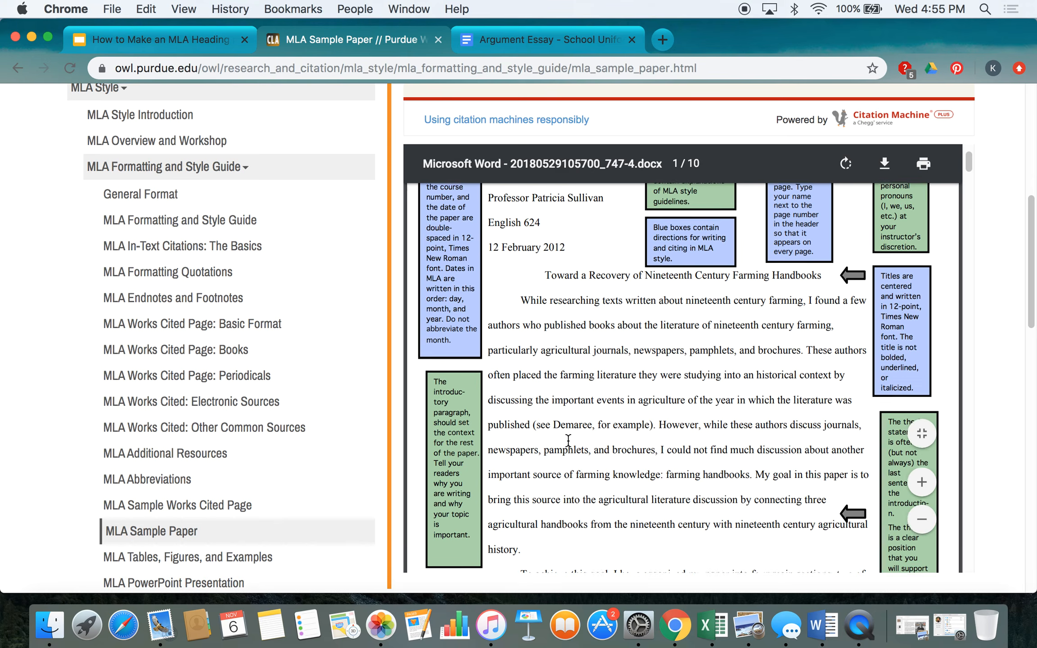
{"action": "scroll", "coordinate": [568, 441], "scroll_direction": "down", "scroll_amount": 3}
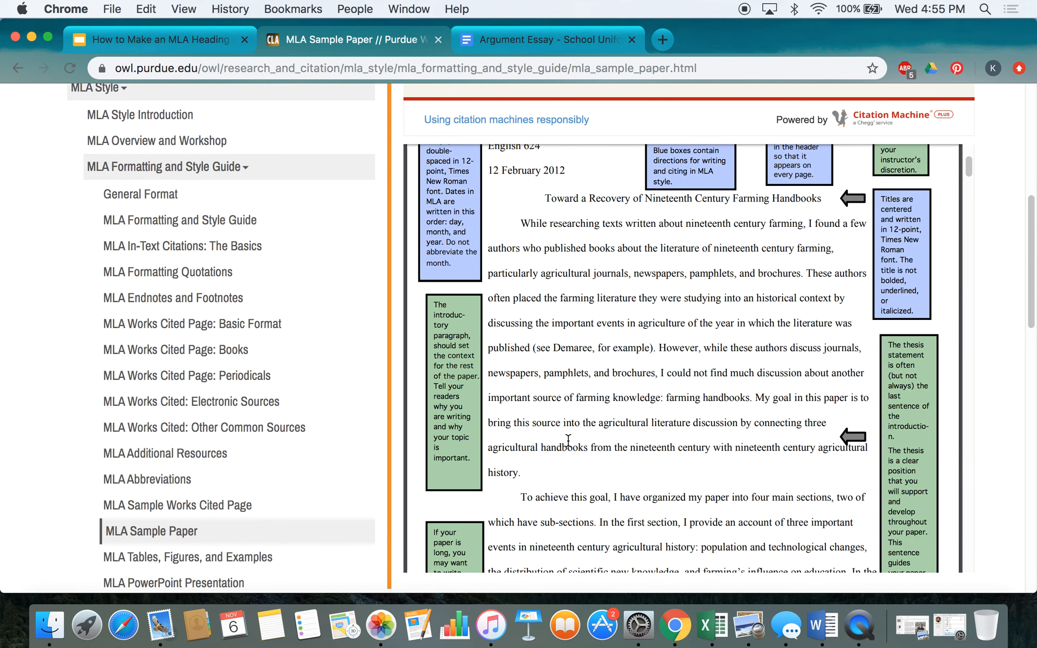
{"action": "scroll", "coordinate": [568, 441], "scroll_direction": "down", "scroll_amount": 15}
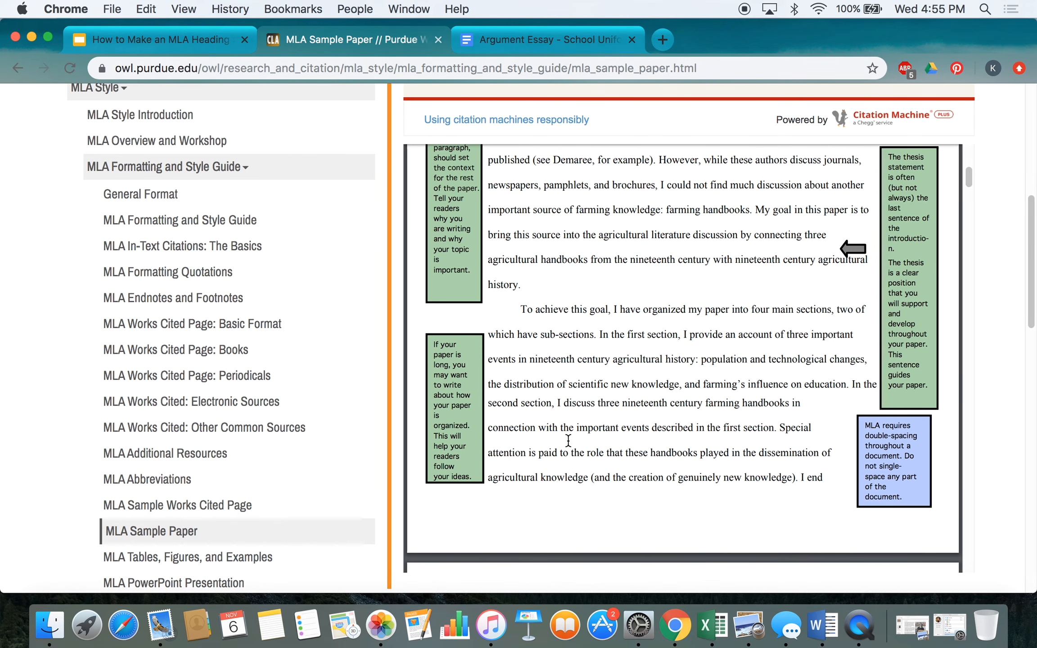
{"action": "scroll", "coordinate": [569, 442], "scroll_direction": "down", "scroll_amount": 10}
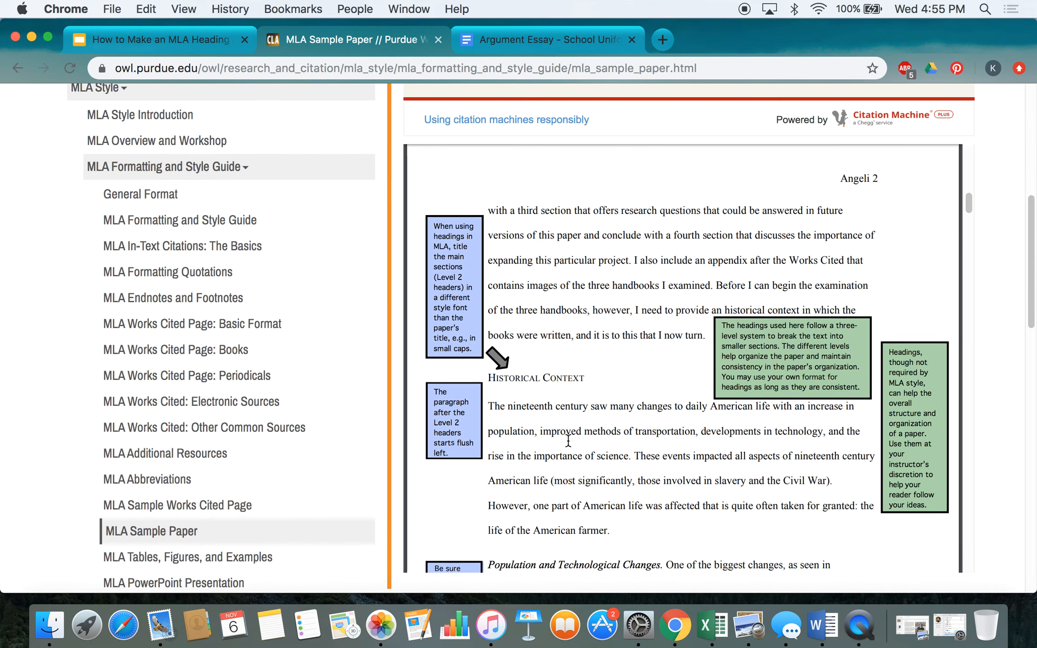
{"action": "scroll", "coordinate": [568, 439], "scroll_direction": "down", "scroll_amount": 3}
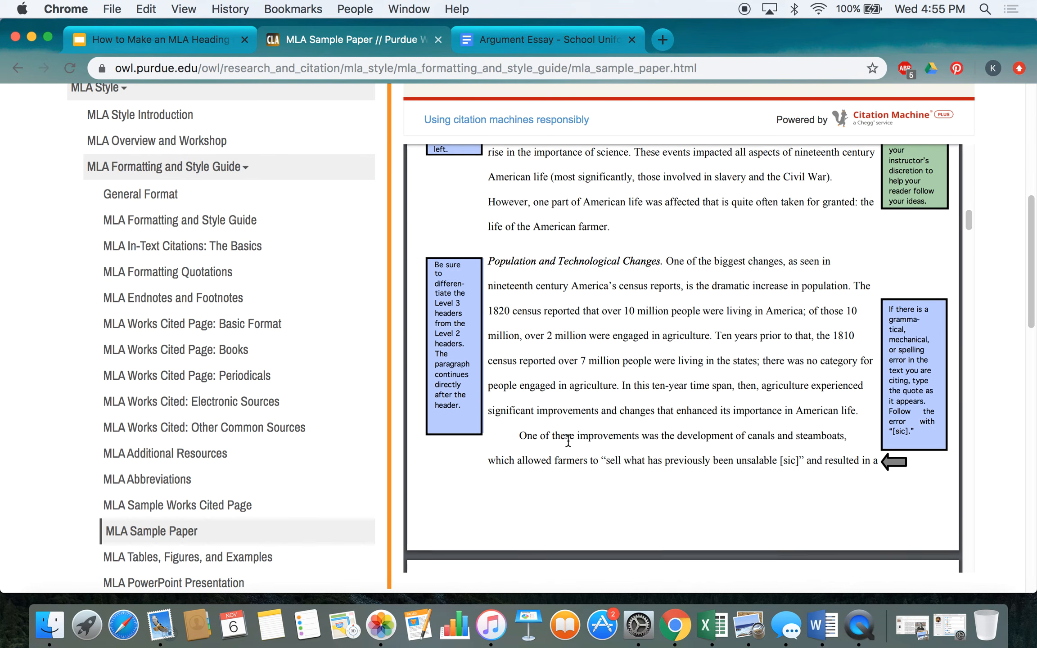
{"action": "scroll", "coordinate": [568, 439], "scroll_direction": "up", "scroll_amount": 3}
{"action": "scroll", "coordinate": [568, 442], "scroll_direction": "up", "scroll_amount": 2}
{"action": "scroll", "coordinate": [568, 442], "scroll_direction": "down", "scroll_amount": 10}
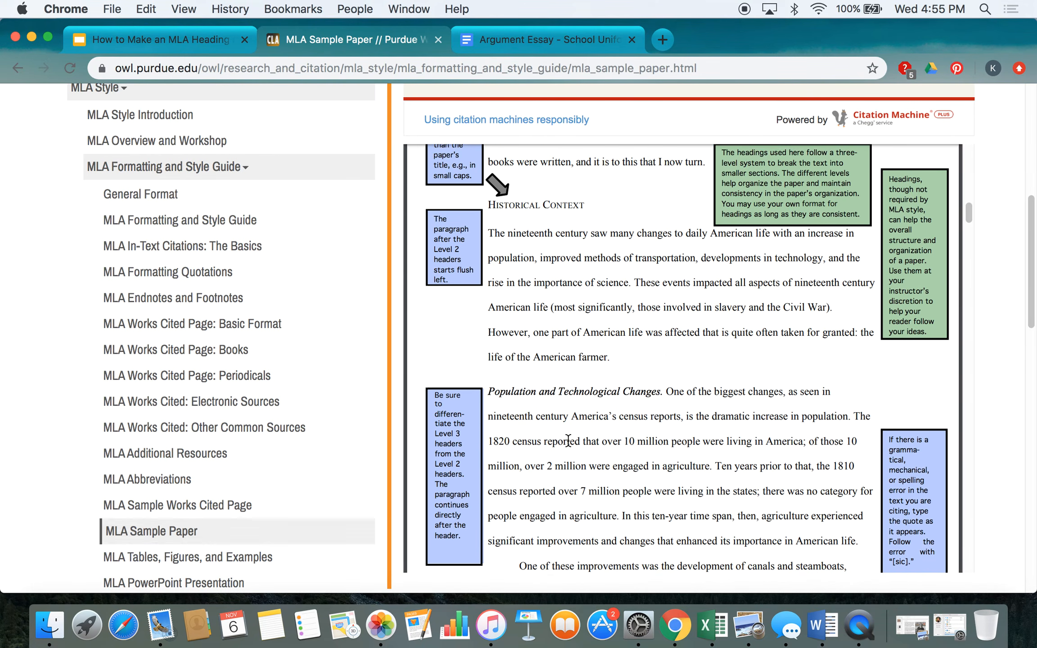
{"action": "scroll", "coordinate": [569, 441], "scroll_direction": "down", "scroll_amount": 11}
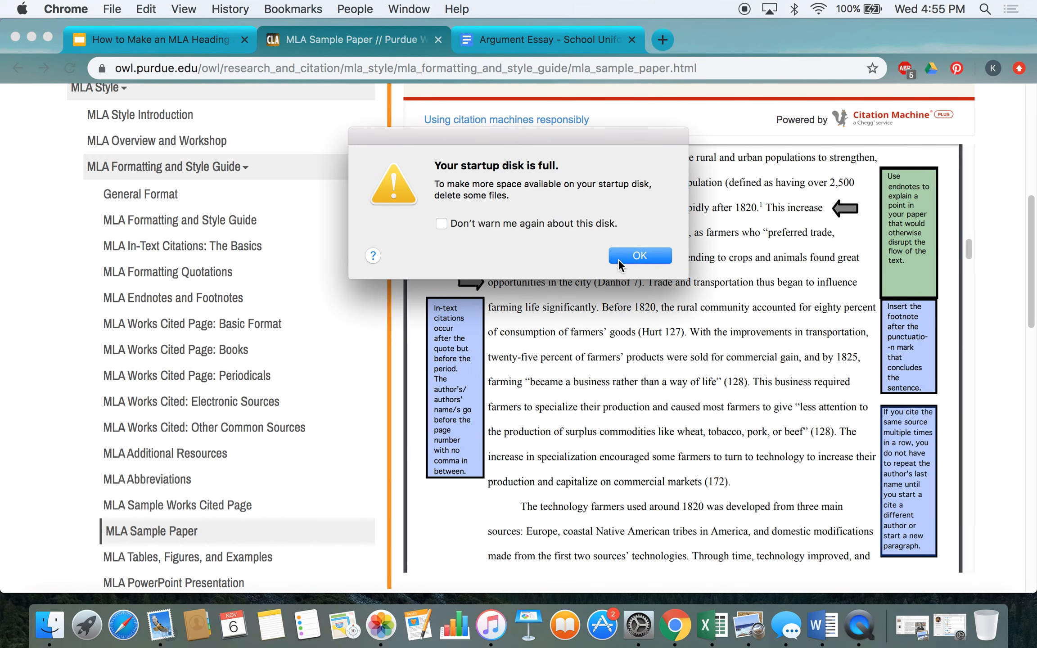
Step: Dismiss the startup-disk-full warning and go back to the MLA heading presentation
{"action": "left_click", "coordinate": [622, 259]}
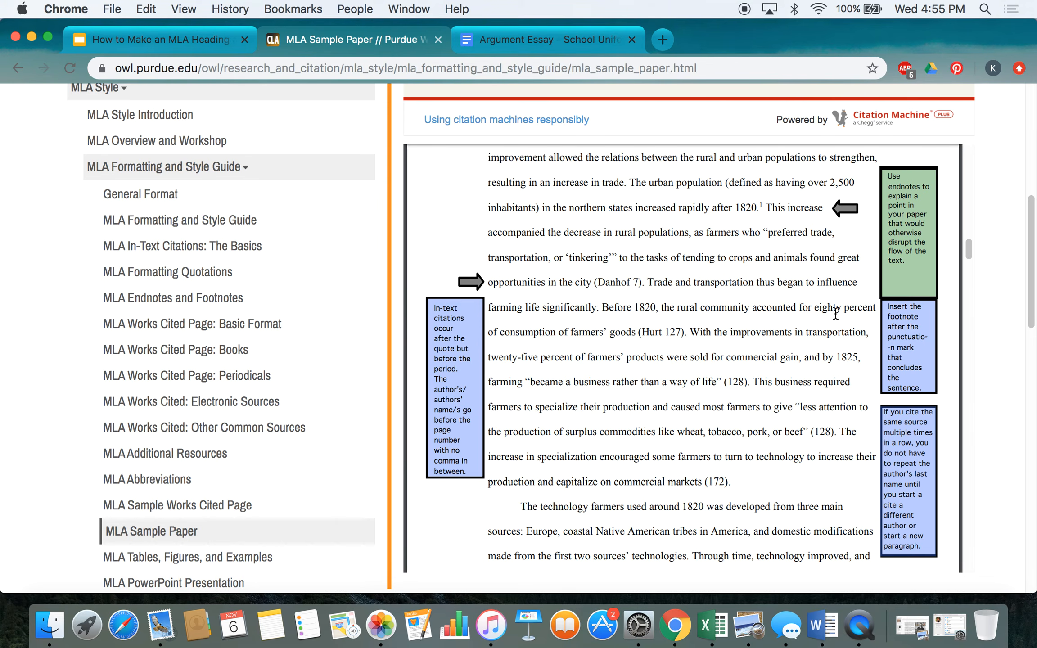
{"action": "scroll", "coordinate": [670, 283], "scroll_direction": "up", "scroll_amount": 15}
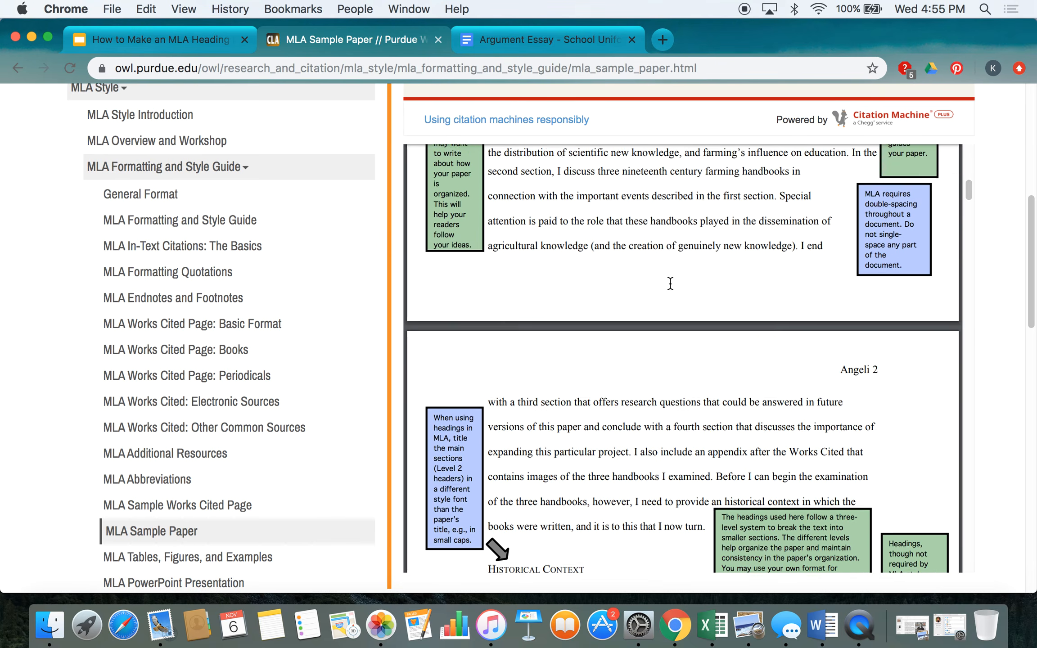
{"action": "scroll", "coordinate": [670, 283], "scroll_direction": "up", "scroll_amount": 10}
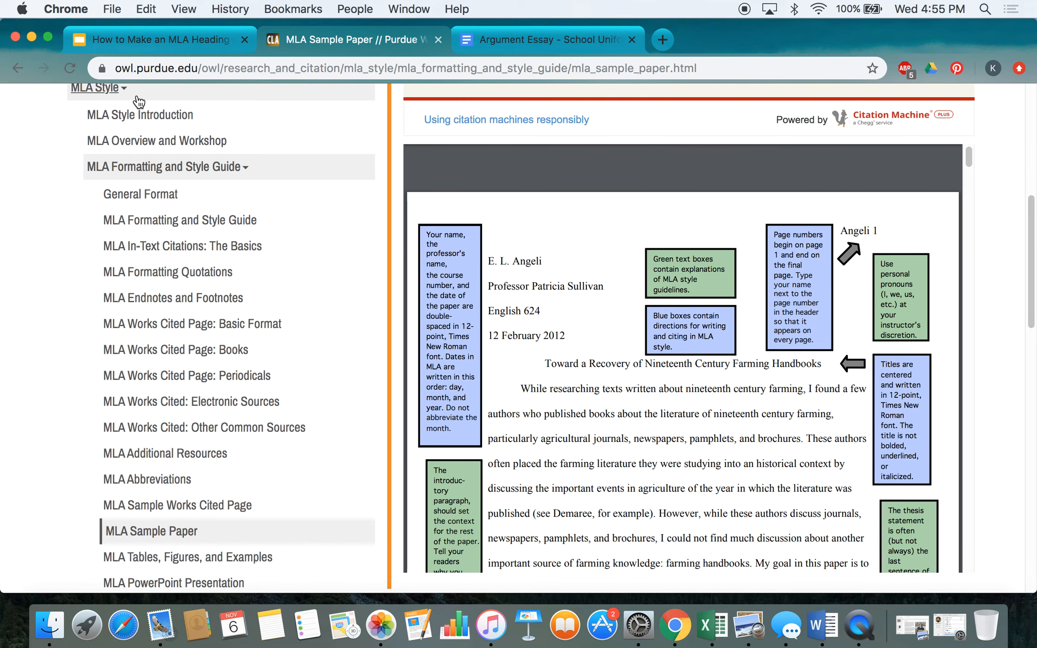
{"action": "left_click", "coordinate": [167, 43]}
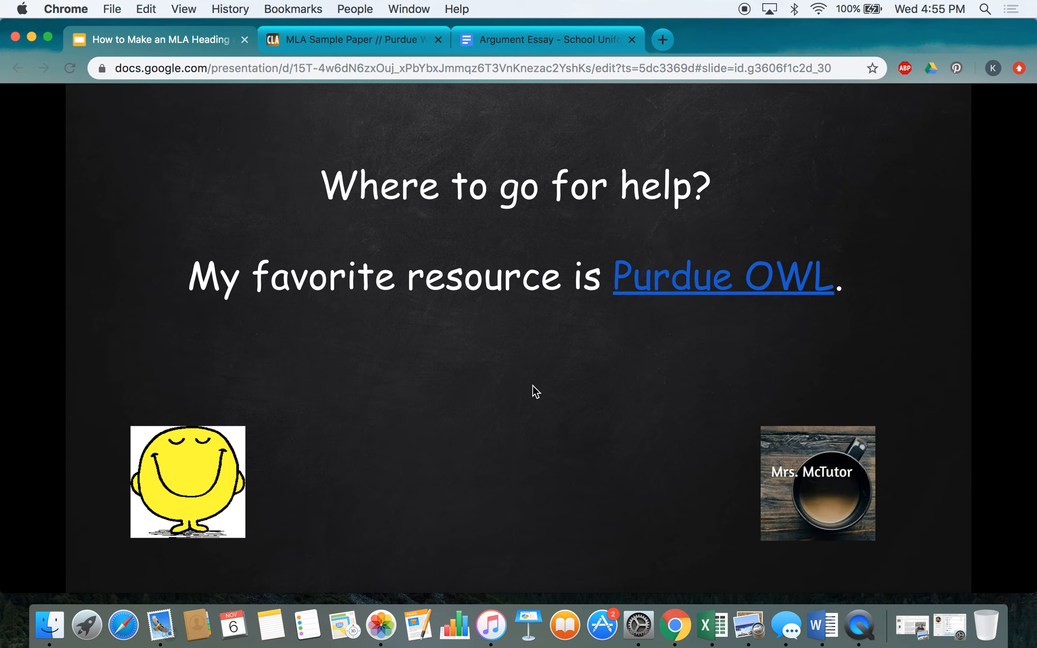
Step: Present the 'How to Make an MLA Heading' slides full screen on 'Where to go for help?'
{"action": "mouse_move", "coordinate": [626, 479]}
{"action": "left_click", "coordinate": [676, 422]}
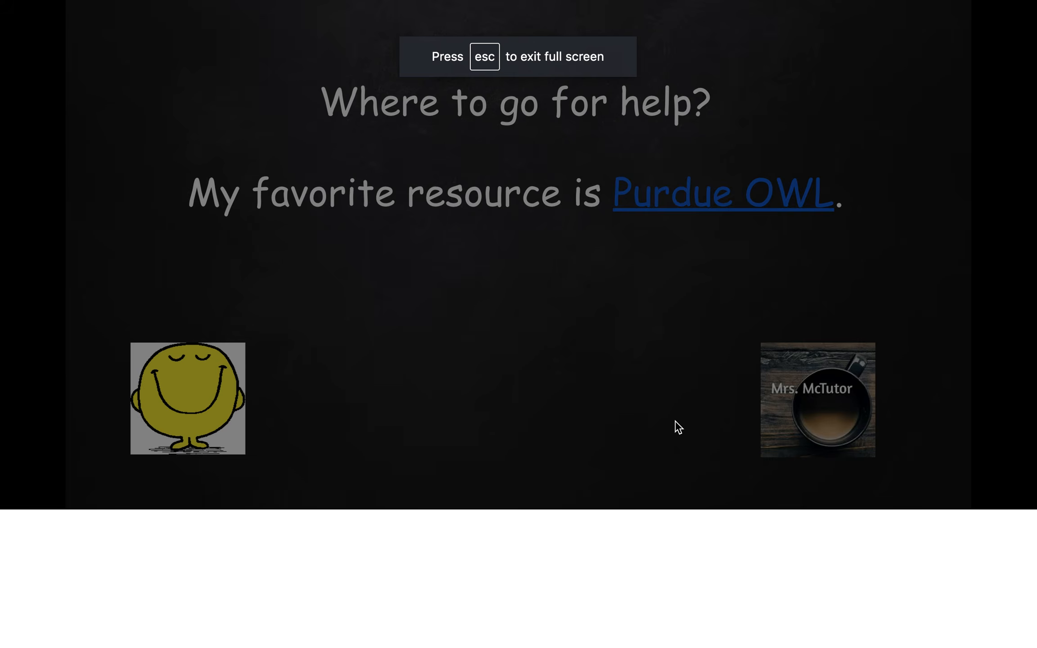